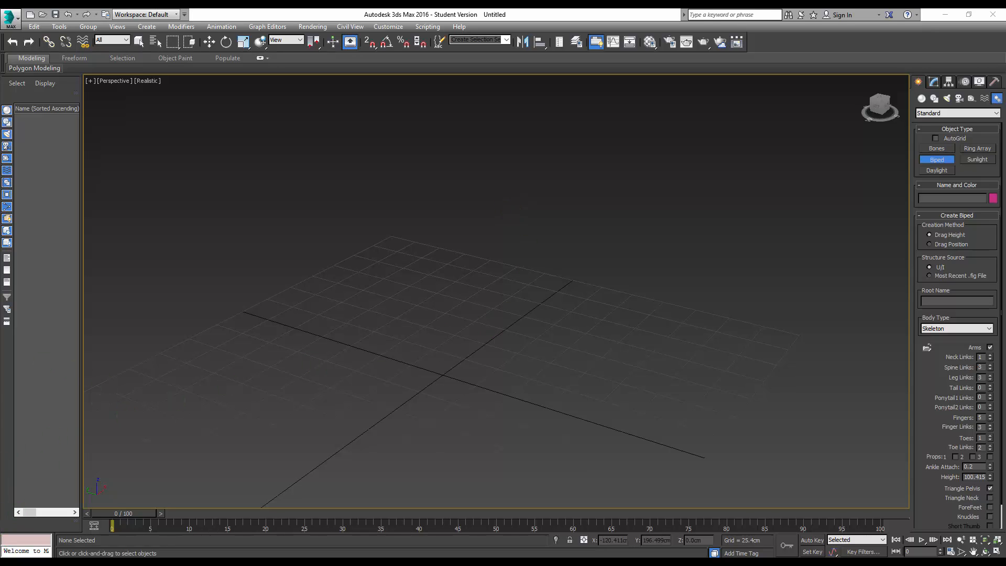
- Create a skeleton biped about 149 cm tall near the centre of the grid in the perspective view
click(480, 219)
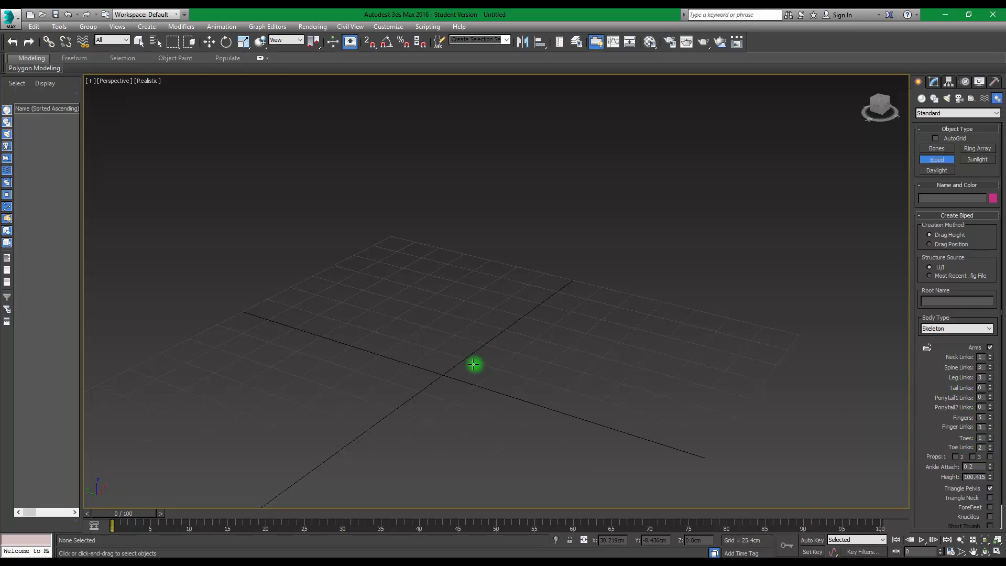
drag(420, 361, 748, 137)
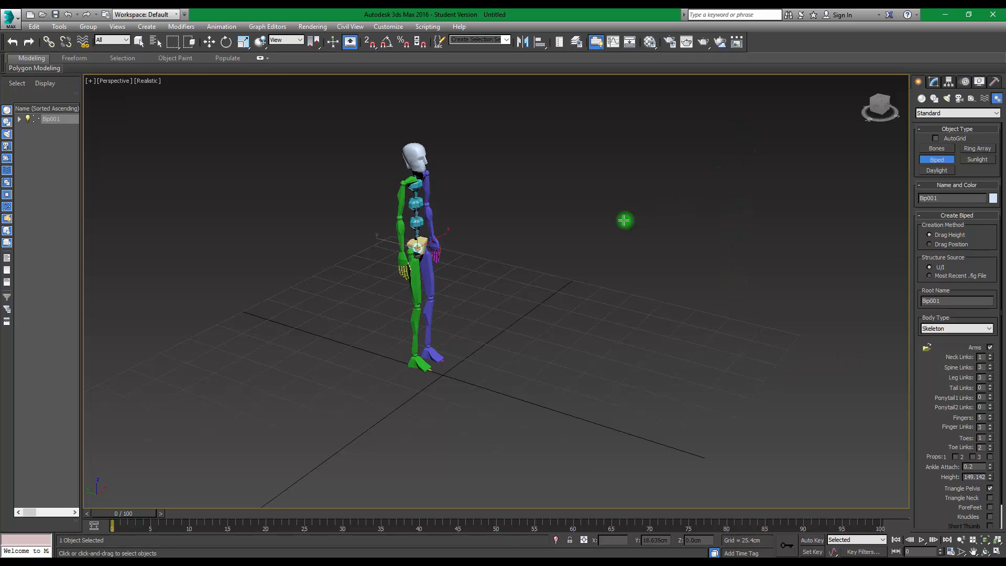
click(931, 83)
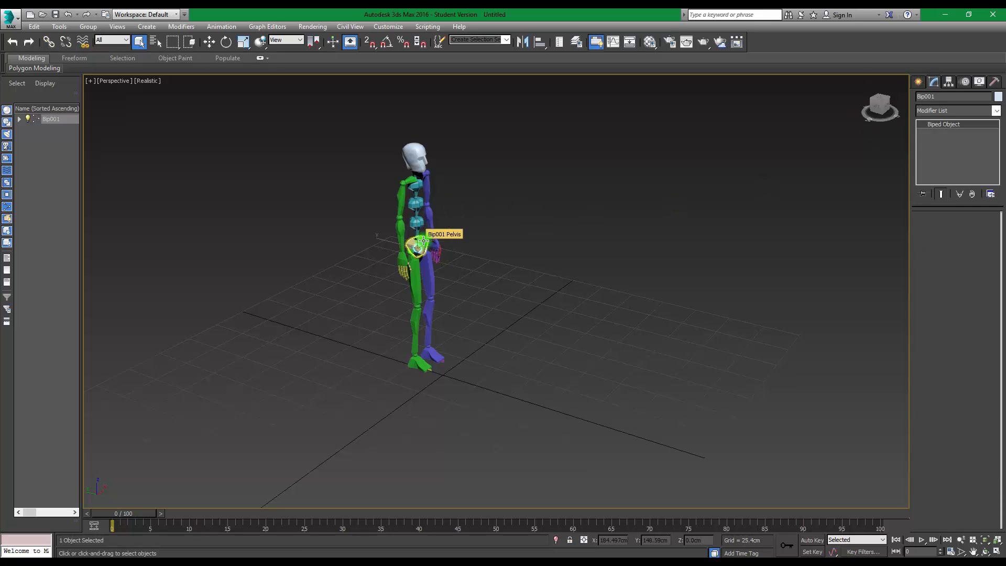
- Select individual biped parts one after another, including the forearms, thighs and head, to examine how the skeleton is built
middle_drag(584, 163, 625, 201)
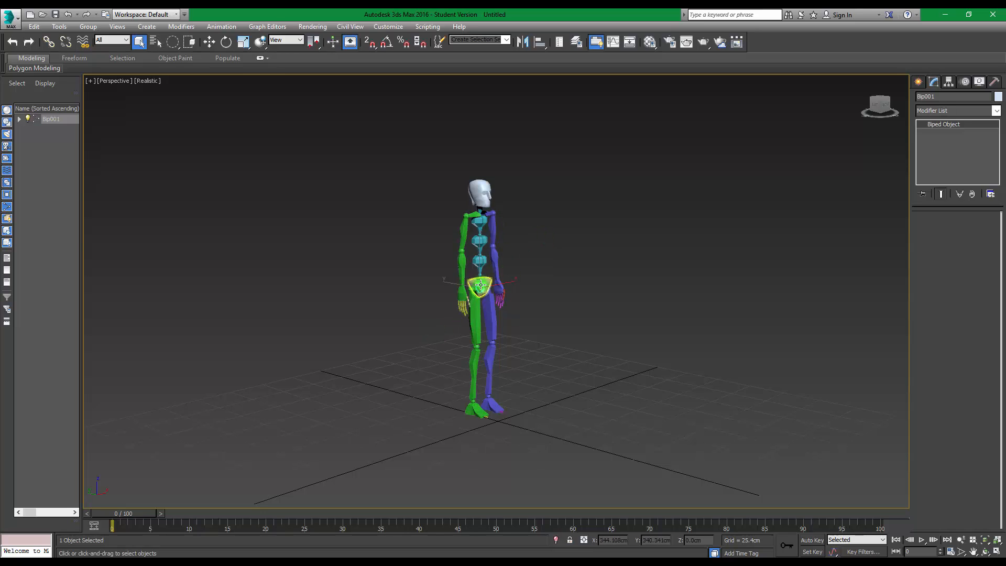
click(496, 259)
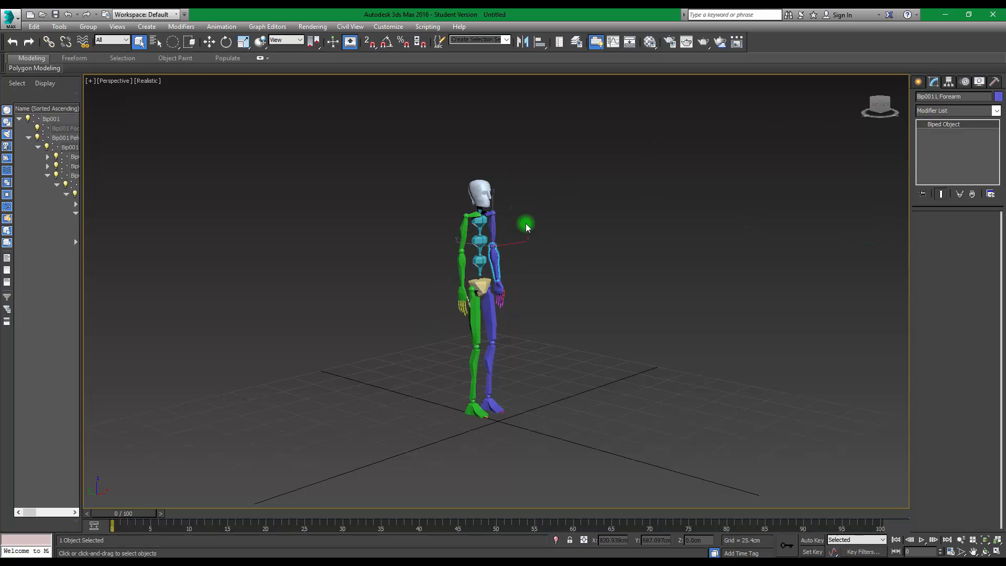
click(463, 233)
click(458, 299)
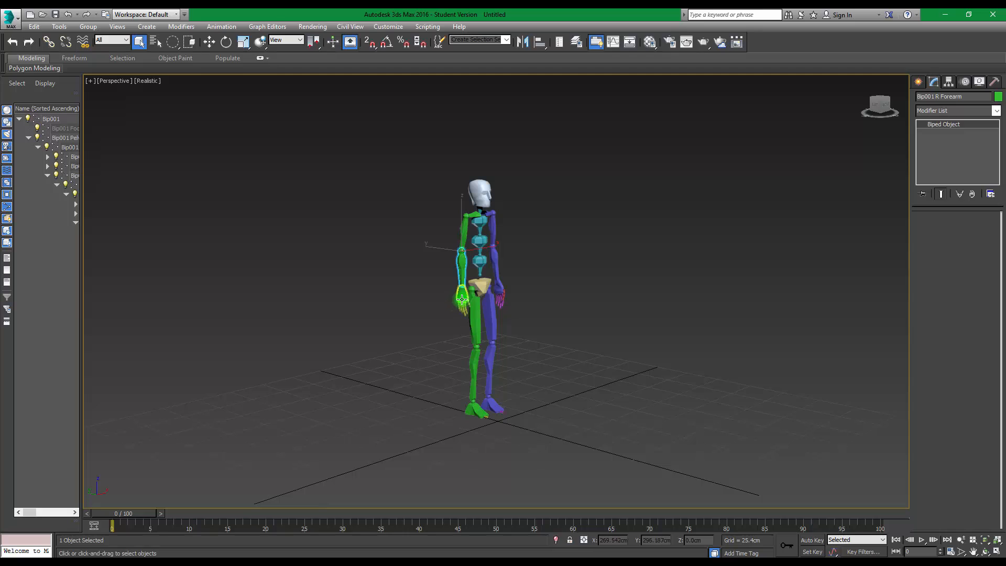
click(469, 357)
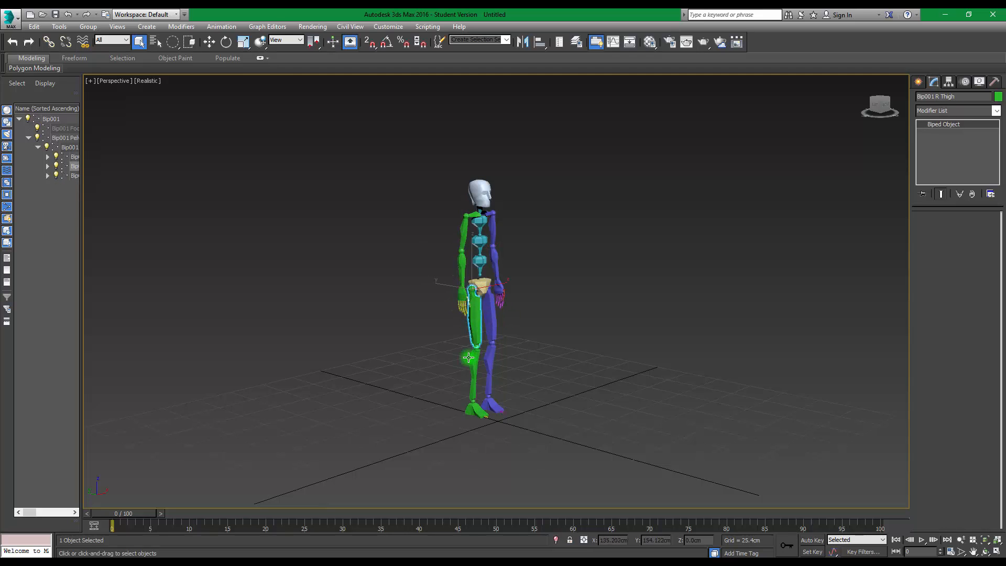
click(483, 316)
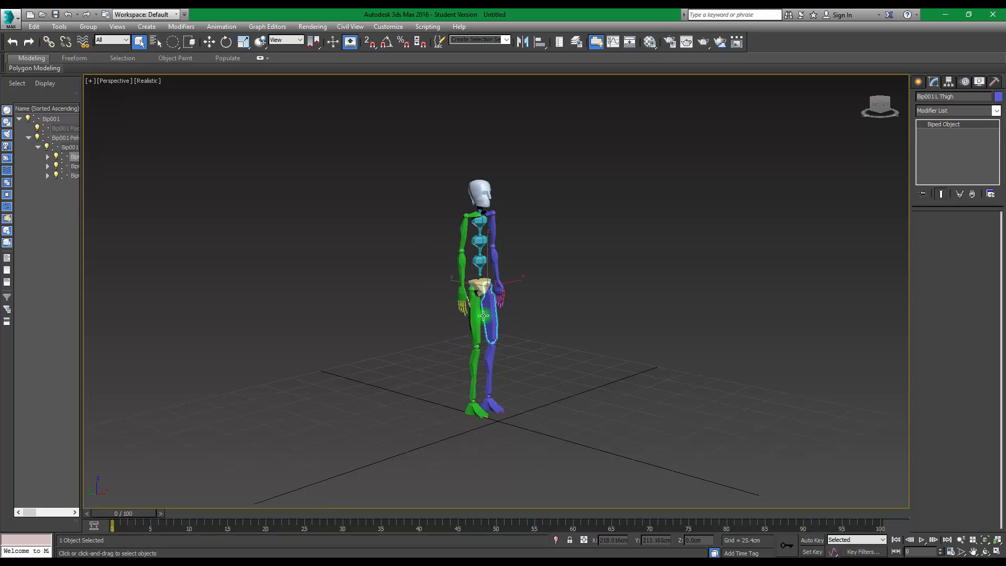
click(475, 194)
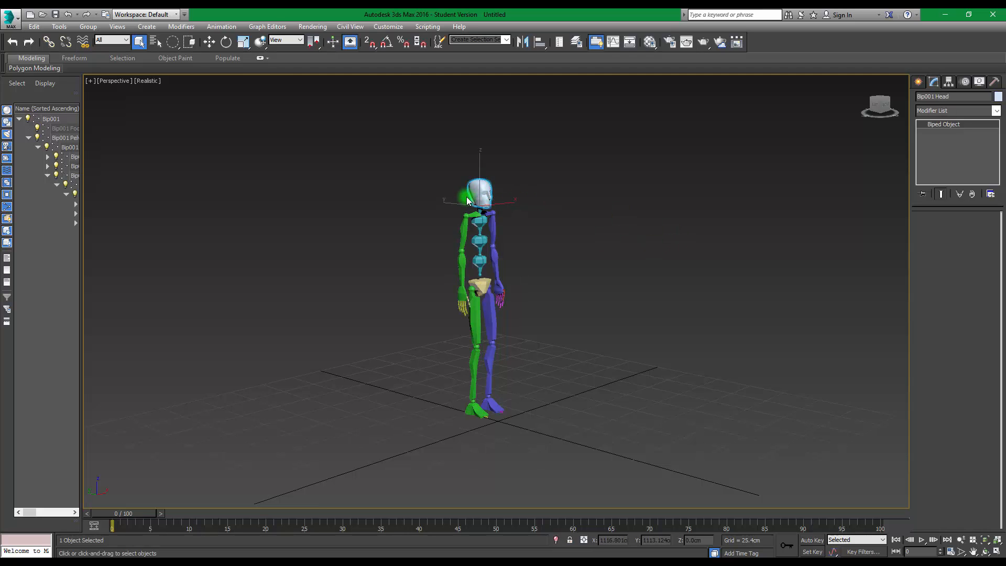
- In Figure Mode, set the biped's number of fingers to 4, and leave the mode
click(965, 82)
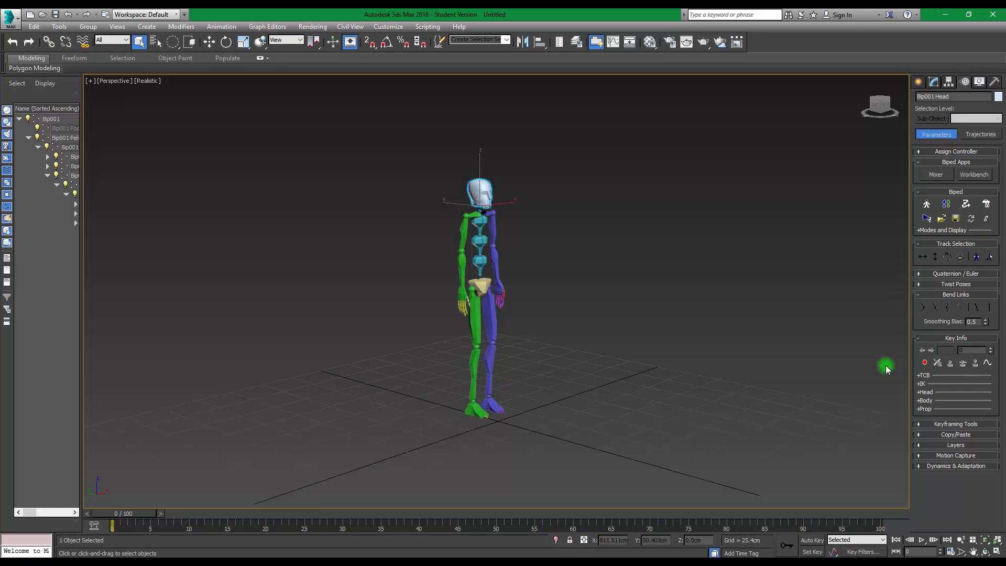
middle_drag(595, 241, 564, 219)
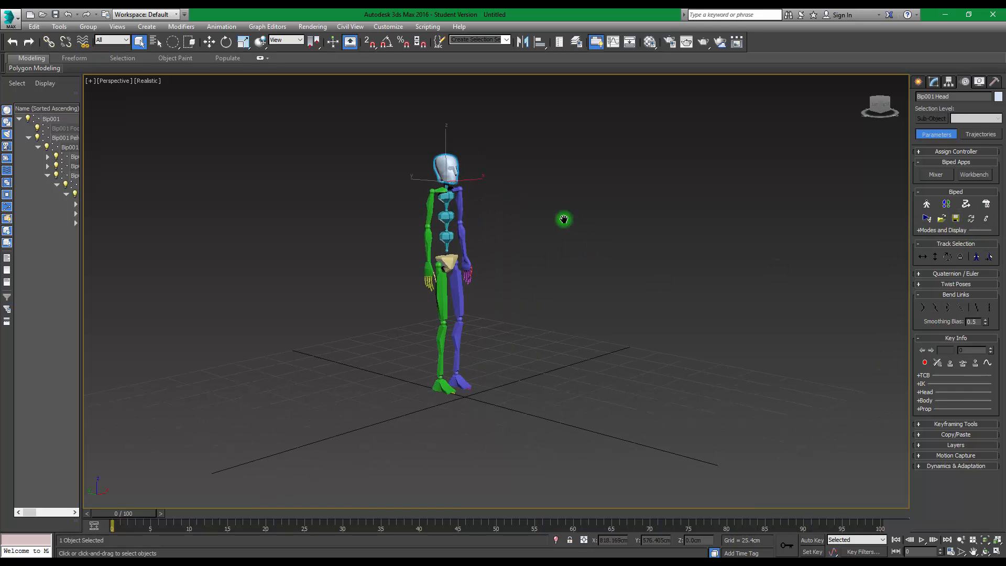
scroll(563, 226, up, 3)
middle_drag(518, 254, 623, 285)
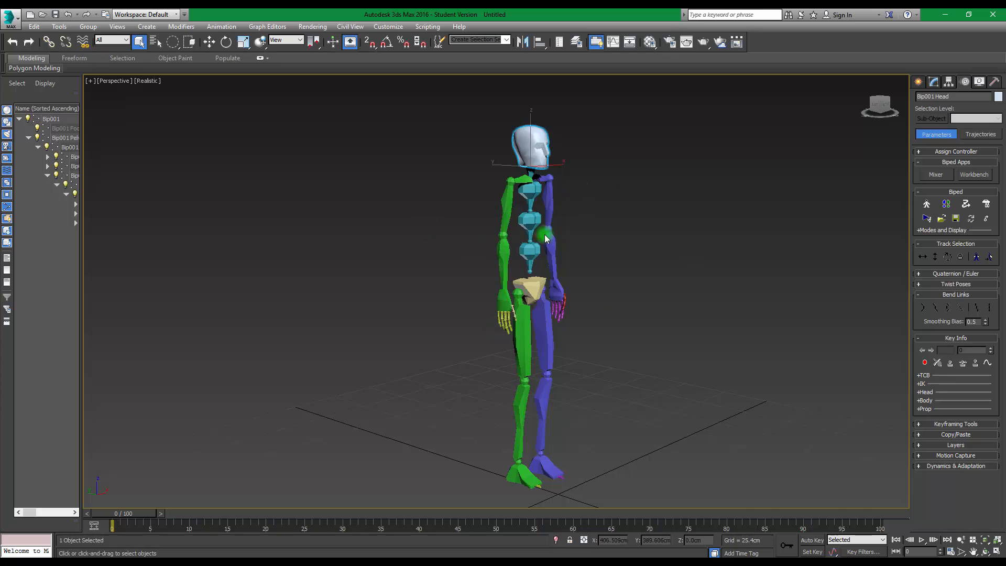
click(927, 204)
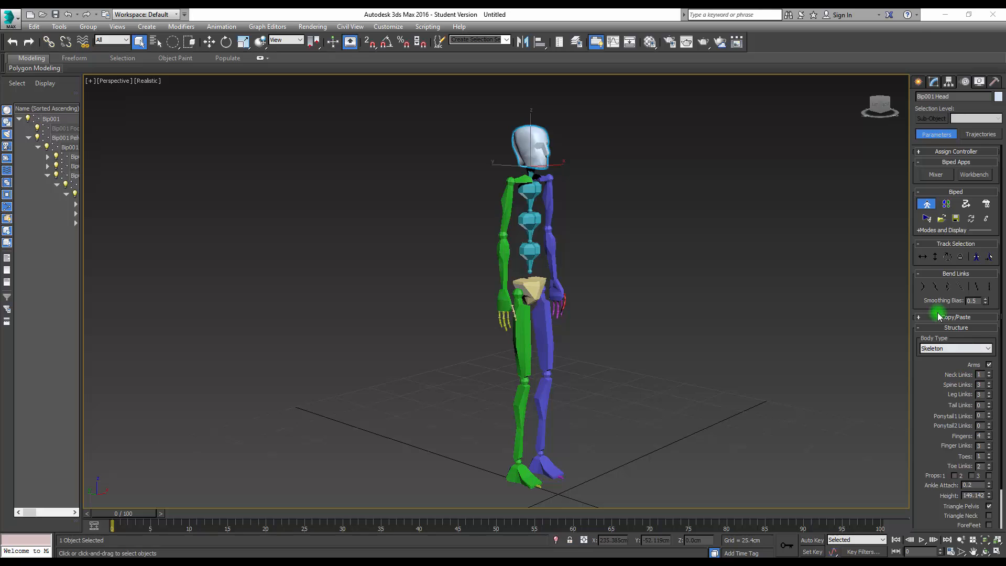
click(927, 204)
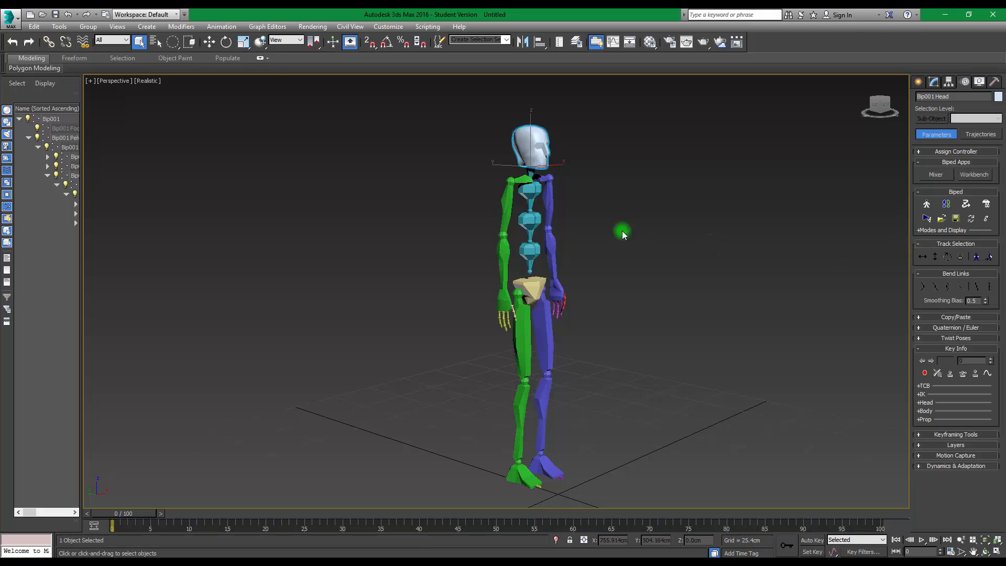
- Select the pelvis and move the whole biped along X to about 5.3 cm with Body Horizontal
alt+middle_drag(623, 234, 650, 300)
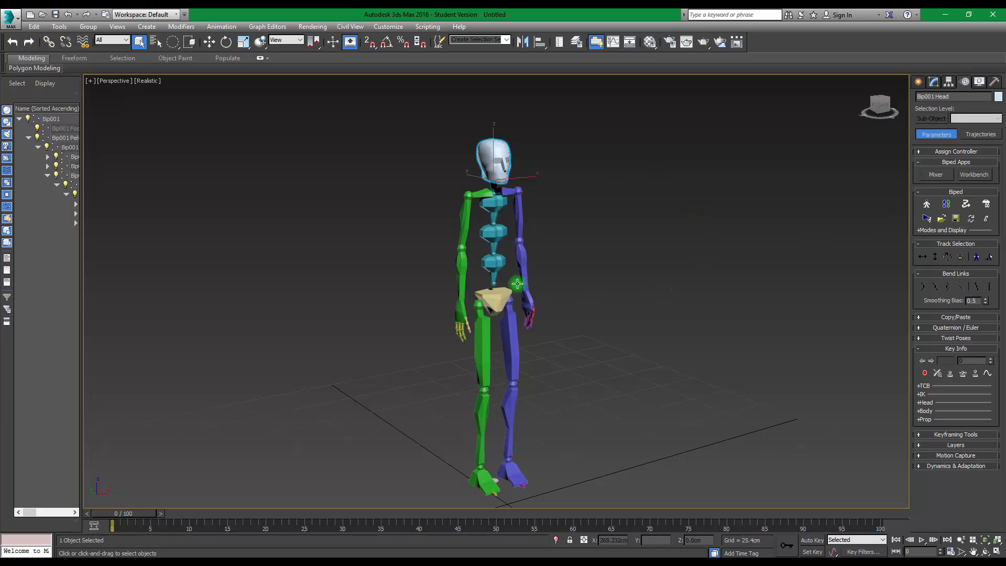
click(460, 312)
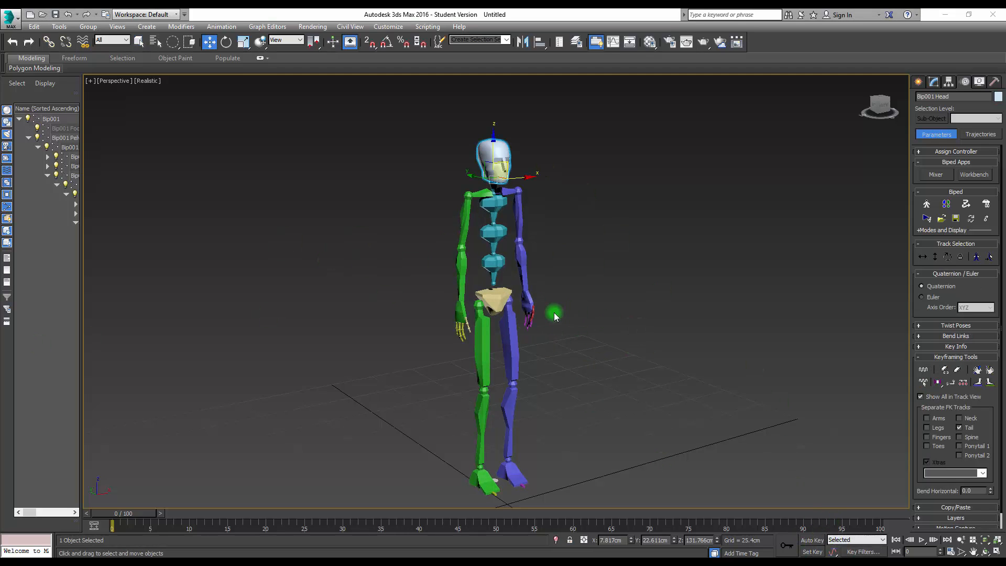
alt+middle_drag(554, 313, 570, 375)
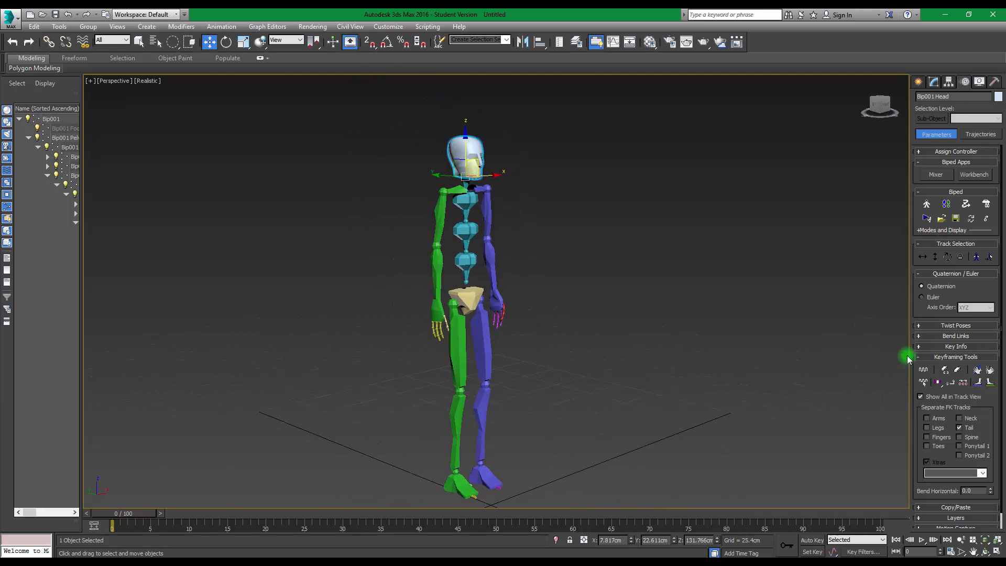
click(466, 291)
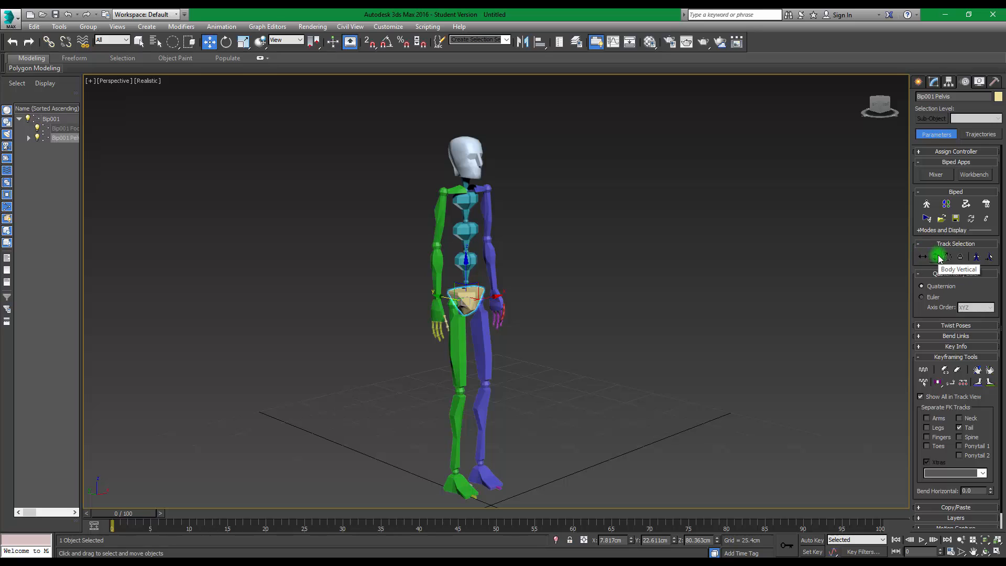
click(922, 257)
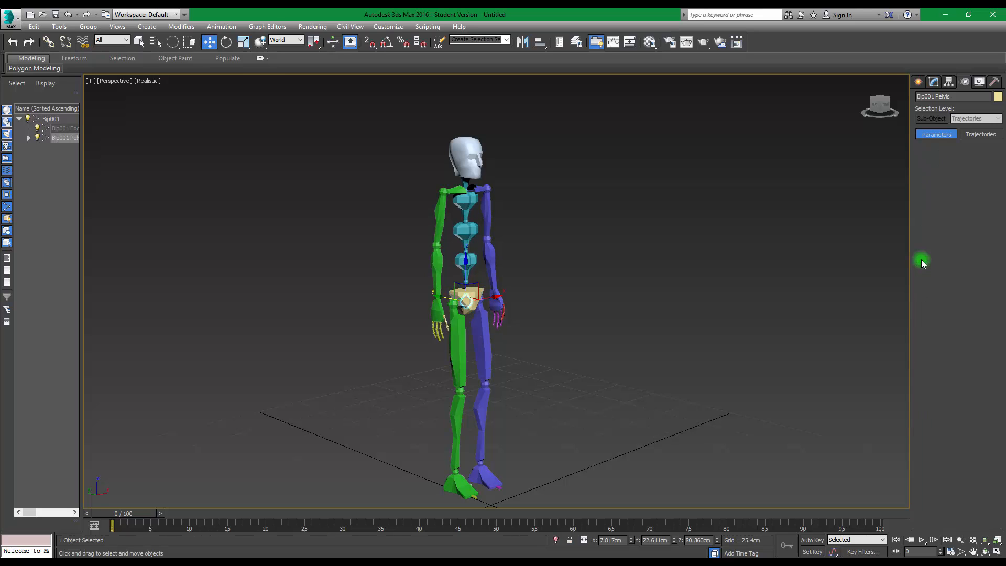
drag(450, 301, 483, 337)
- Raise the biped's centre of mass to a Z position of about 89 cm with Body Vertical
click(941, 257)
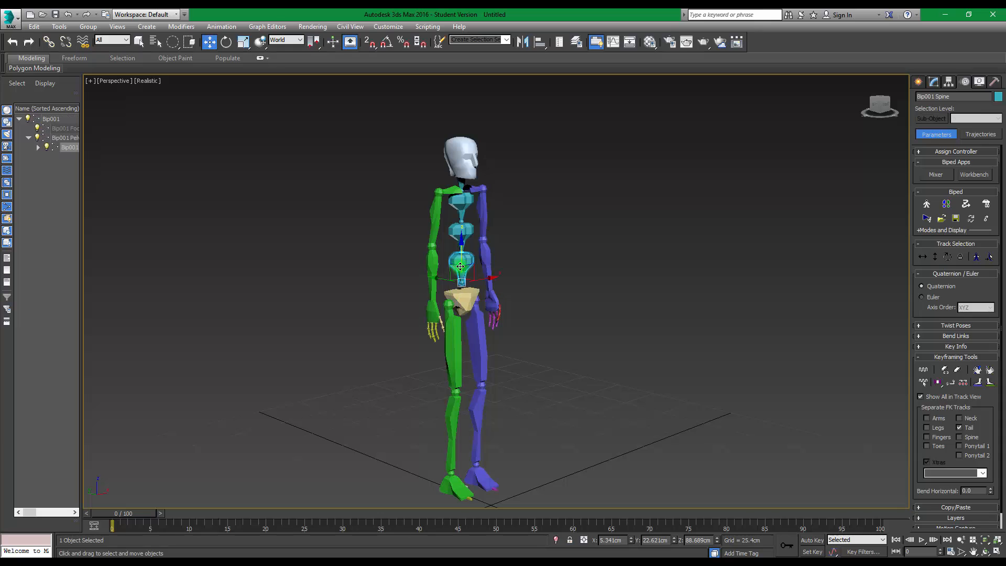
click(460, 300)
click(936, 257)
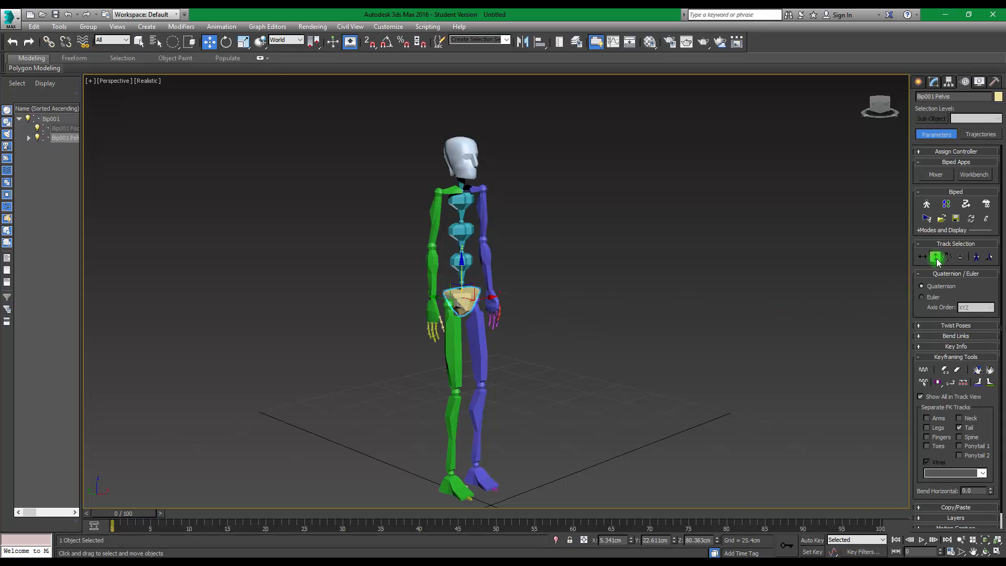
mouse_move(463, 270)
mouse_down()
mouse_move(462, 236)
mouse_move(462, 253)
mouse_up()
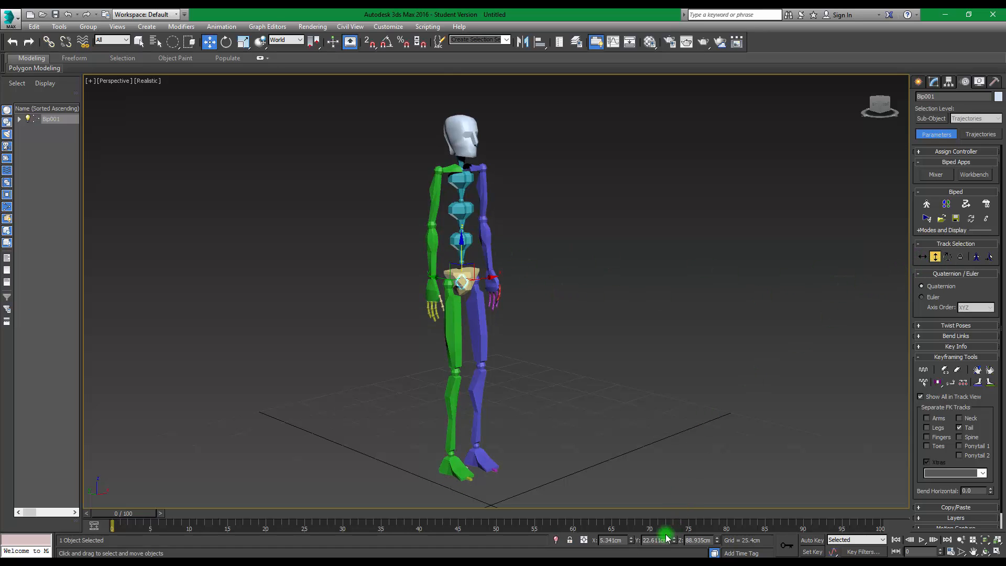
drag(711, 540, 638, 519)
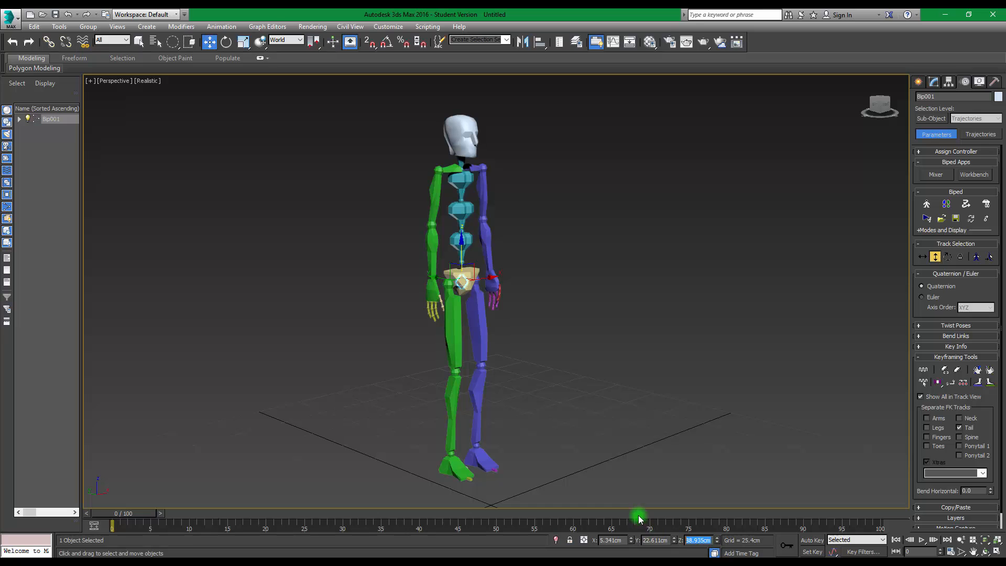
click(586, 369)
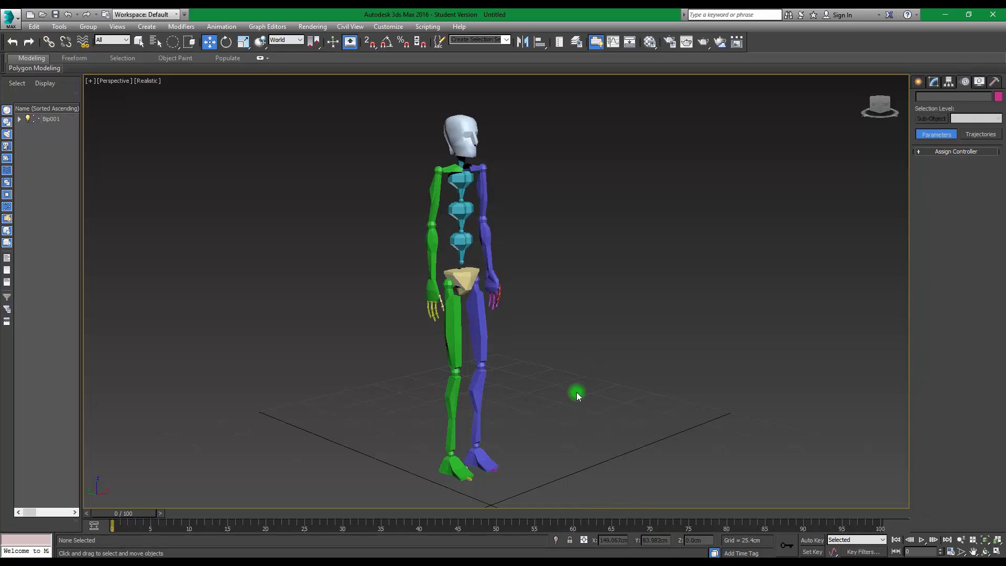
- Lower the biped's centre of mass to a Z position of about 79.4 cm with Body Vertical
alt+middle_drag(592, 405, 428, 277)
click(392, 230)
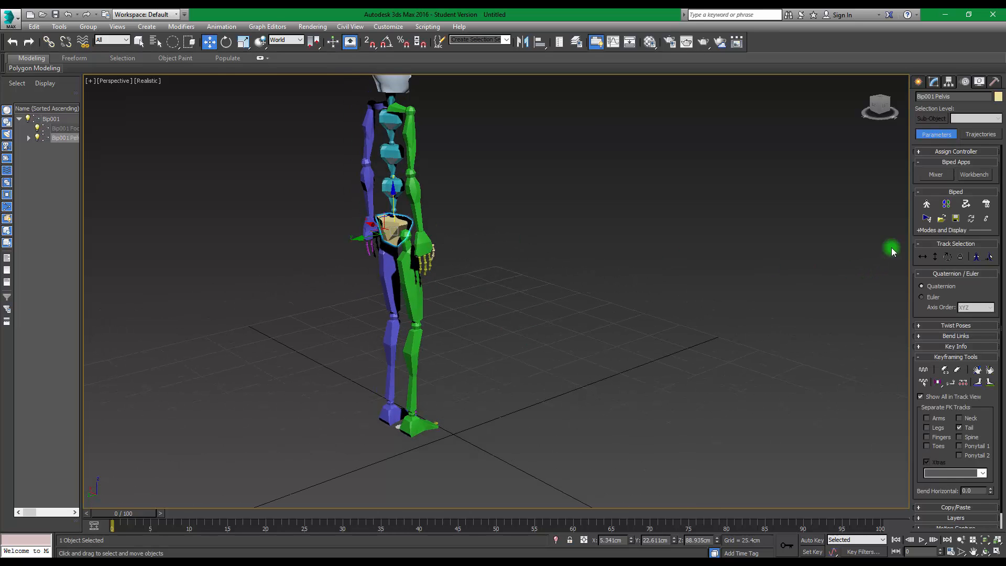
click(935, 257)
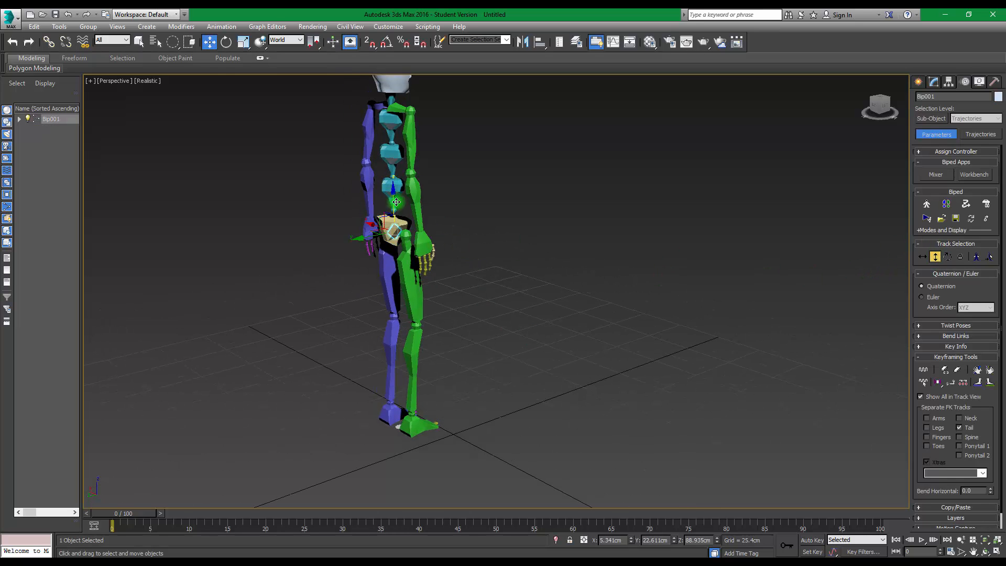
drag(399, 200, 402, 221)
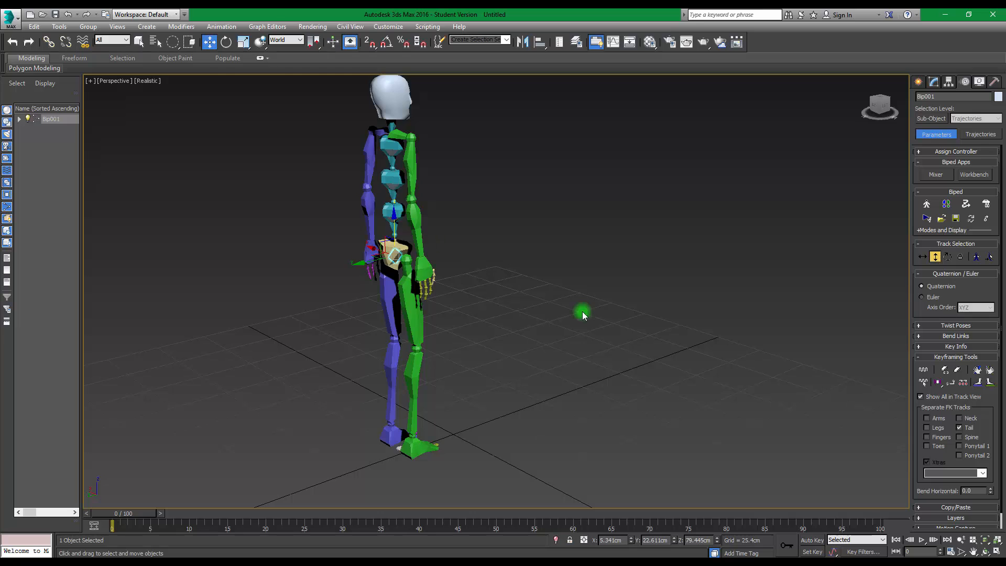
mouse_move(582, 313)
alt+middle_down()
mouse_move(395, 297)
mouse_move(567, 314)
alt+middle_up()
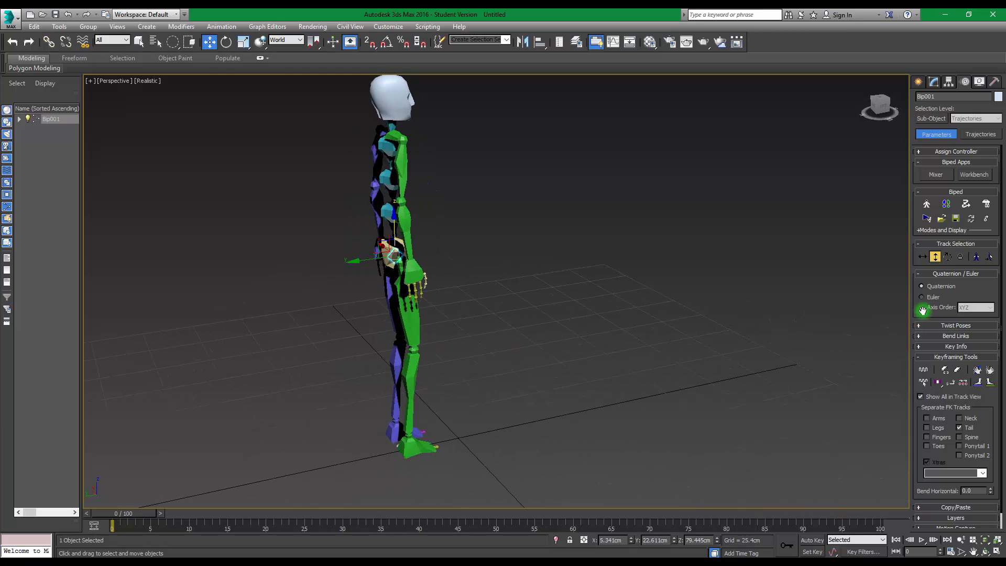
click(947, 256)
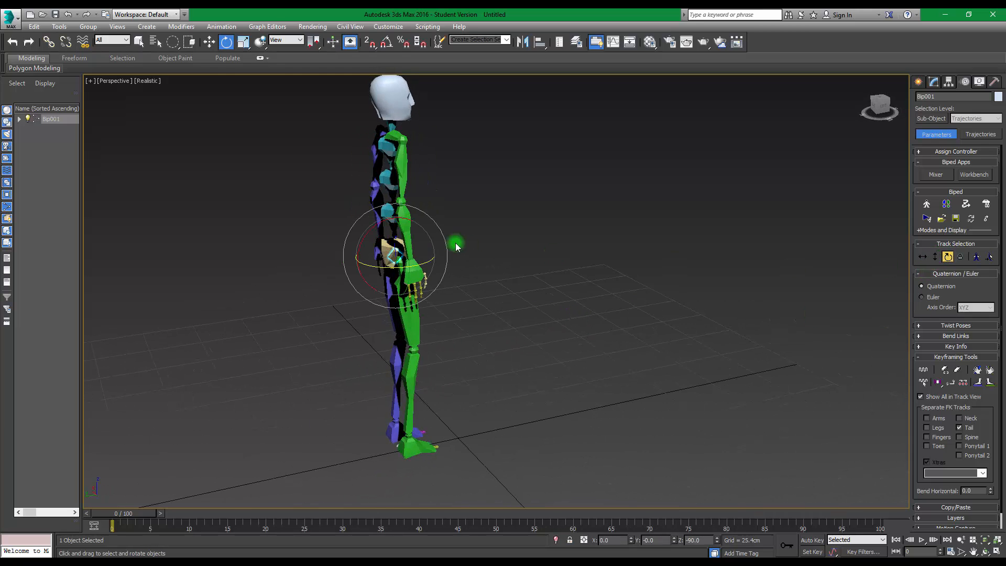
drag(376, 227, 261, 234)
right_click(261, 234)
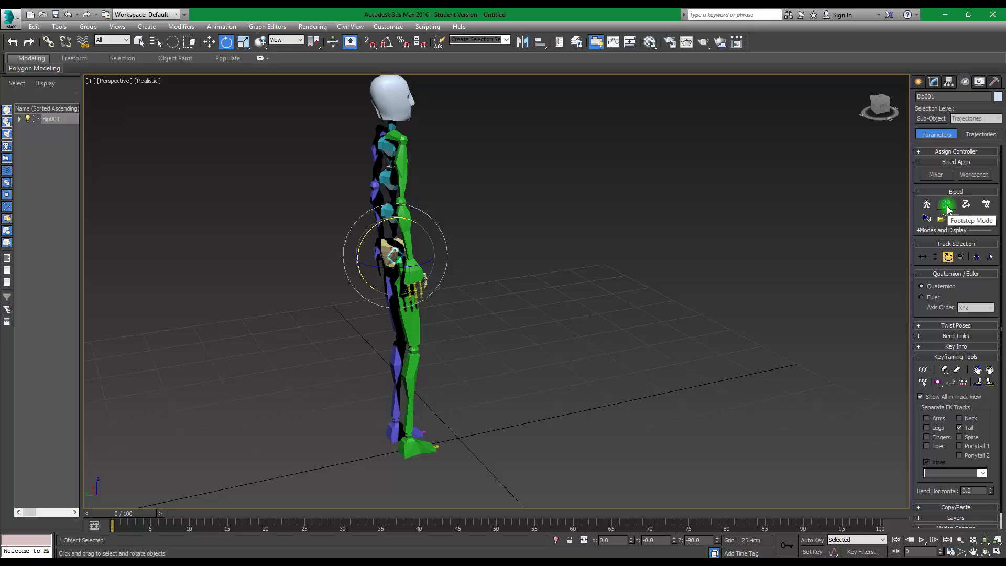
- In Footstep Mode, create a series of six footsteps for the biped with the walk gait
middle_drag(718, 246, 565, 276)
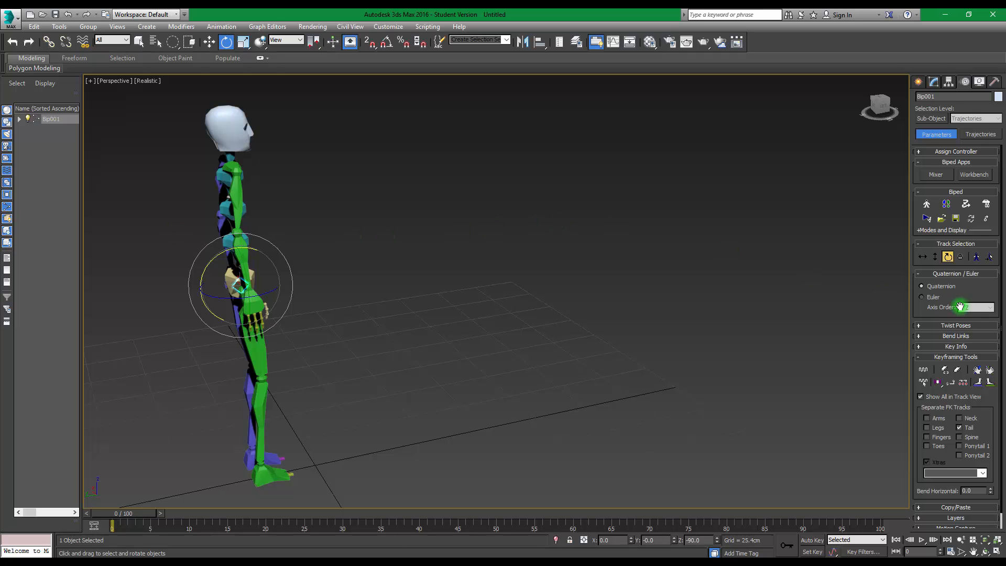
click(946, 204)
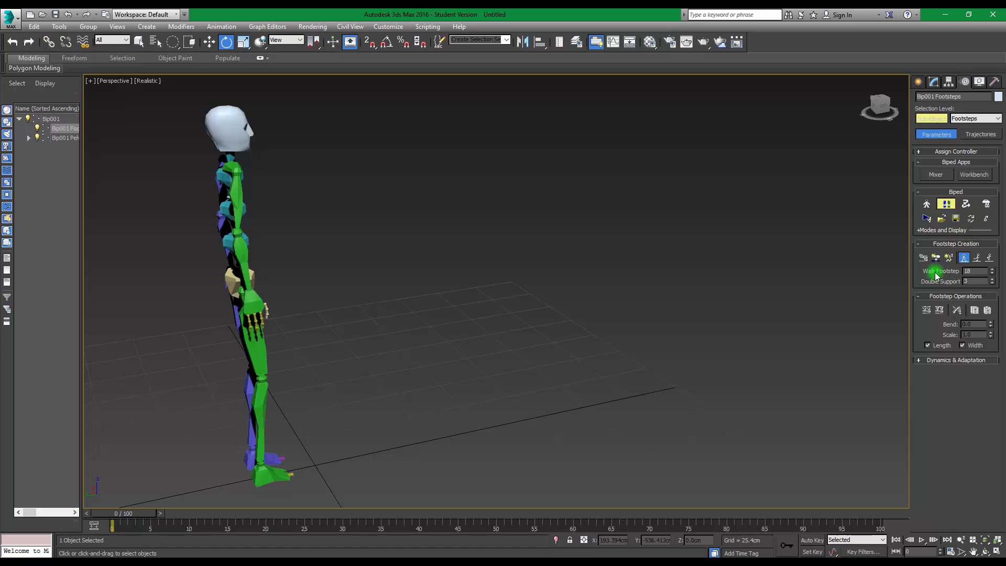
click(965, 258)
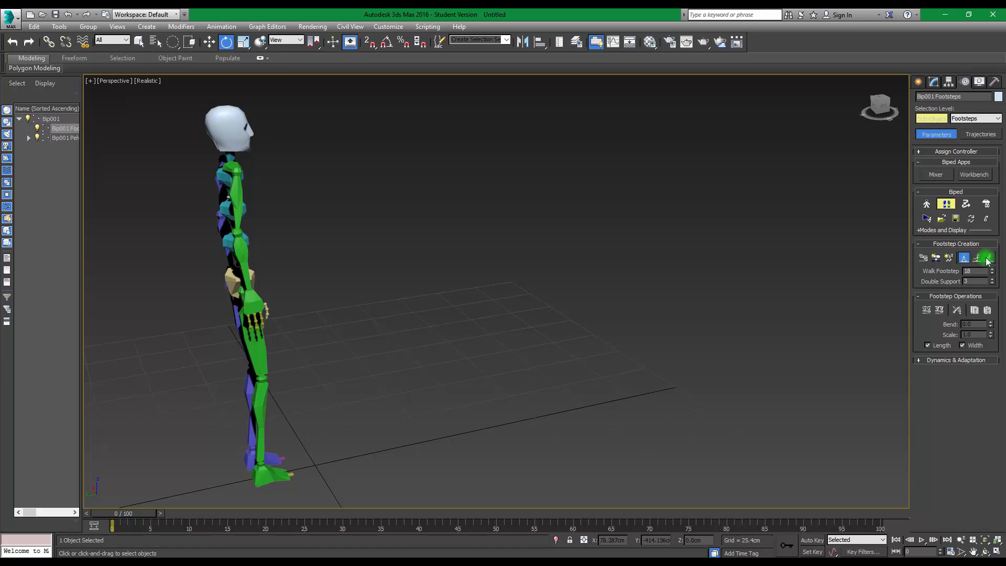
click(948, 258)
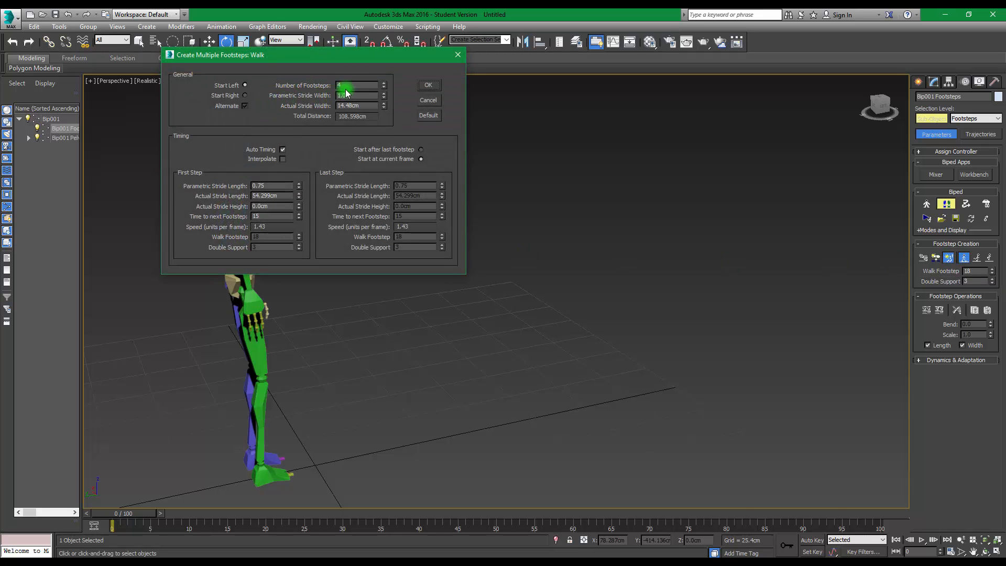
drag(354, 85, 327, 88)
click(433, 86)
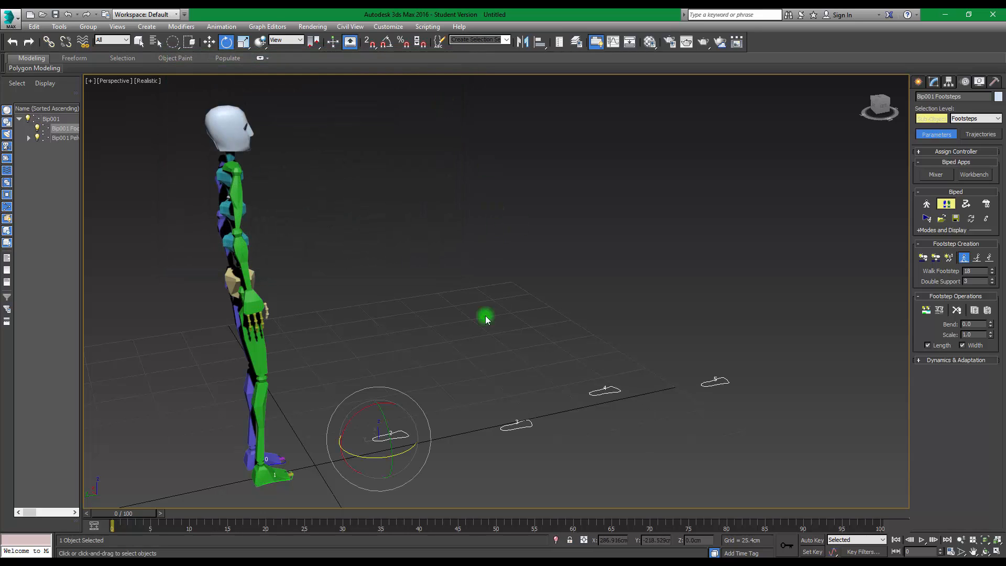
- Create keys for the inactive footsteps and scrub the walk animation to frame 43
alt+middle_drag(485, 272, 519, 343)
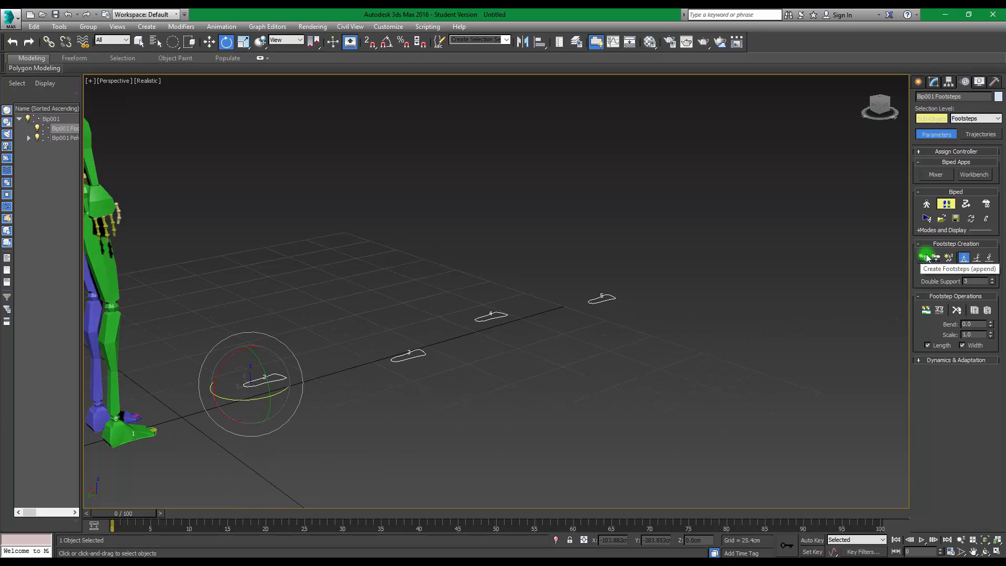
click(927, 311)
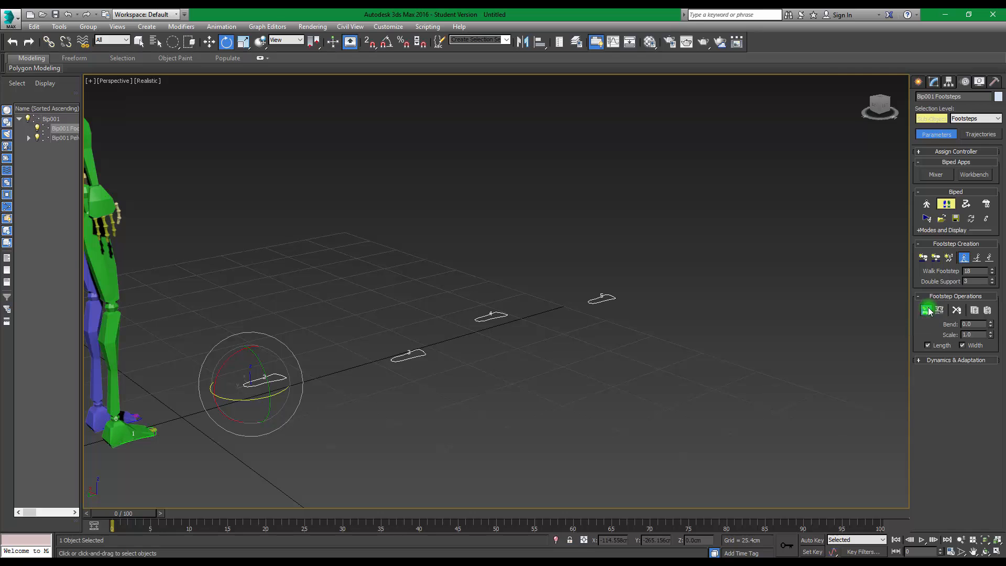
drag(138, 514, 140, 421)
key(e)
click(131, 434)
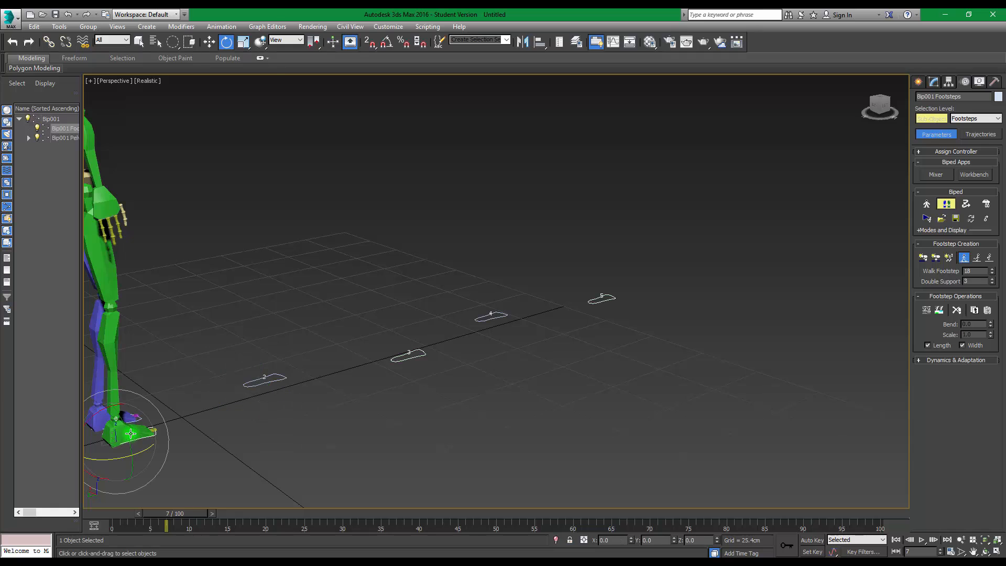
drag(177, 513, 442, 503)
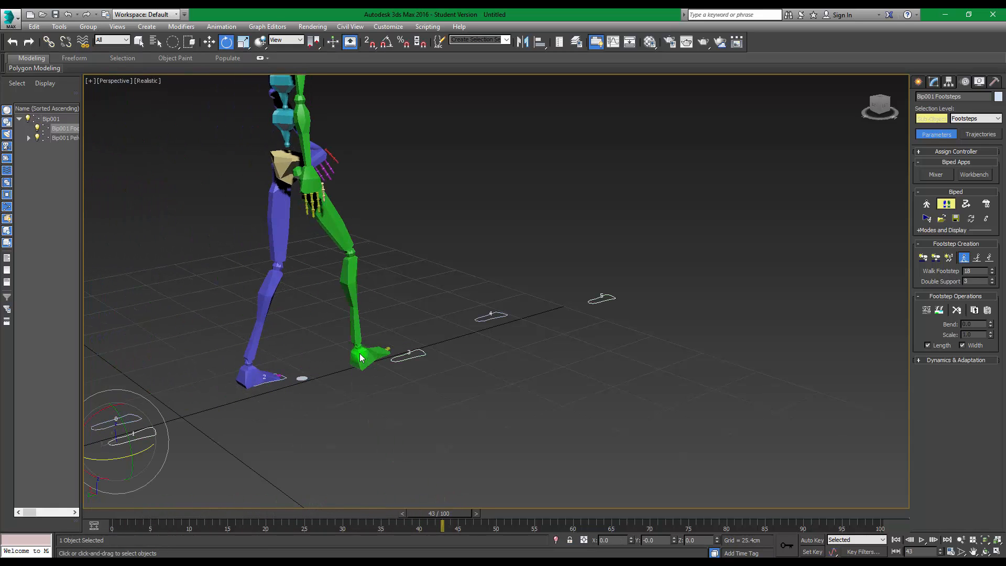
- Leave Footstep Mode and select the biped's right foot with the Move tool
click(903, 251)
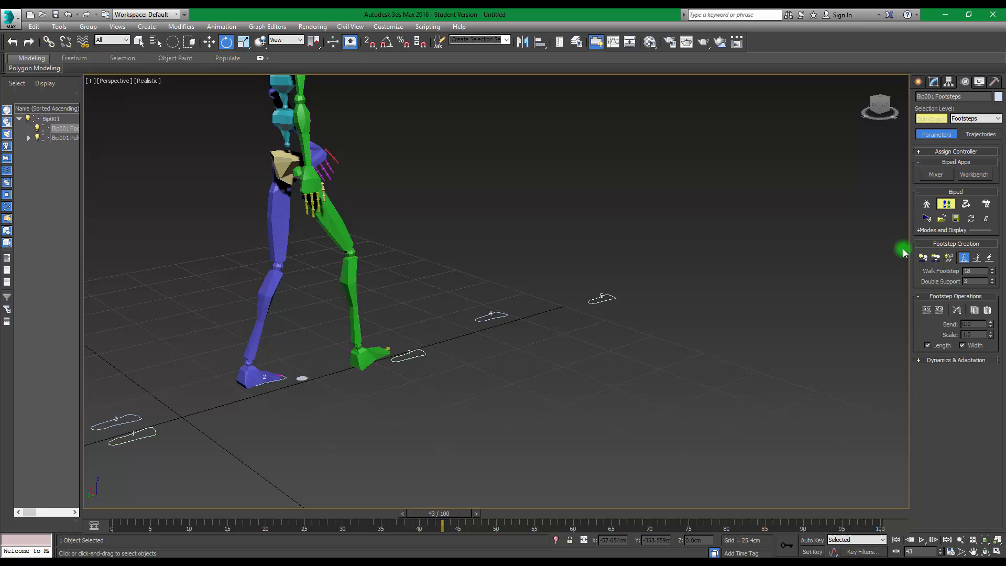
click(947, 205)
key(w)
click(361, 362)
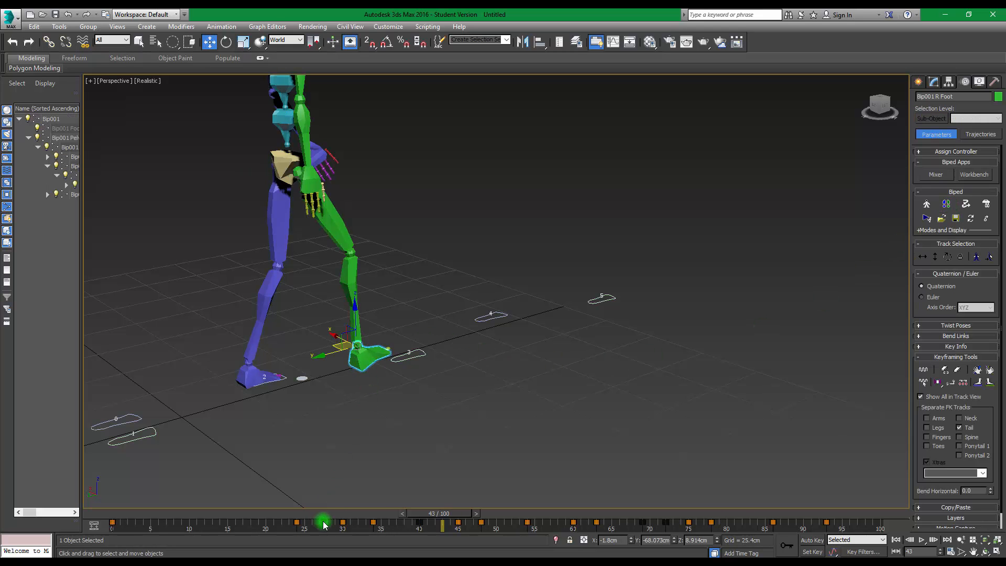
- Scrub the animation to frame 46 and select the biped's right hand with the Move tool
mouse_move(432, 512)
mouse_down()
mouse_move(211, 522)
mouse_move(442, 524)
mouse_move(291, 516)
mouse_move(359, 496)
mouse_move(648, 503)
mouse_move(404, 482)
mouse_move(747, 490)
mouse_move(206, 481)
mouse_move(576, 475)
mouse_move(258, 478)
mouse_move(485, 458)
mouse_move(477, 459)
mouse_up()
click(314, 230)
click(469, 512)
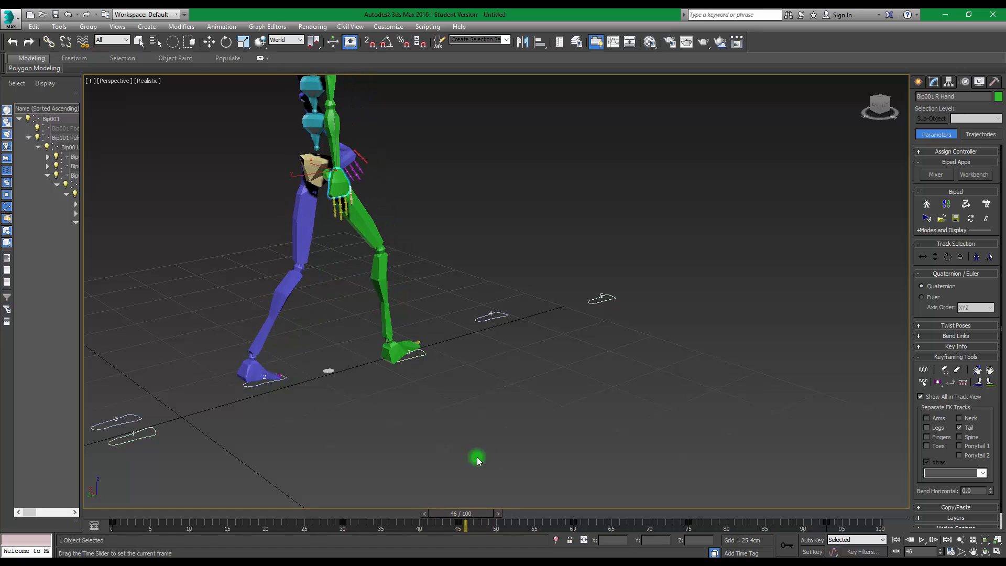
key(w)
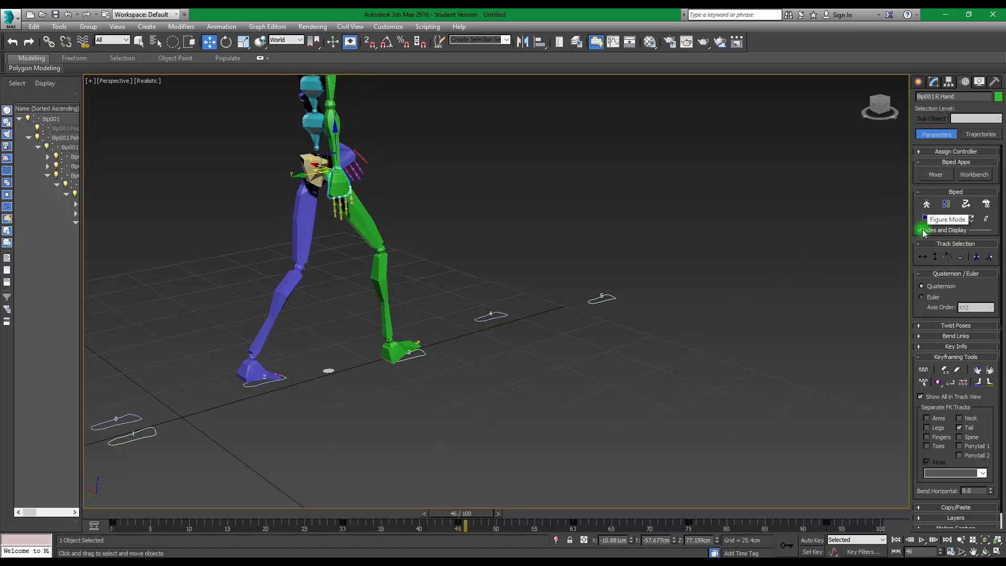
- Try to move the biped's centre of mass at frame 46 with Body Vertical, and scrub back to frame 17
click(935, 257)
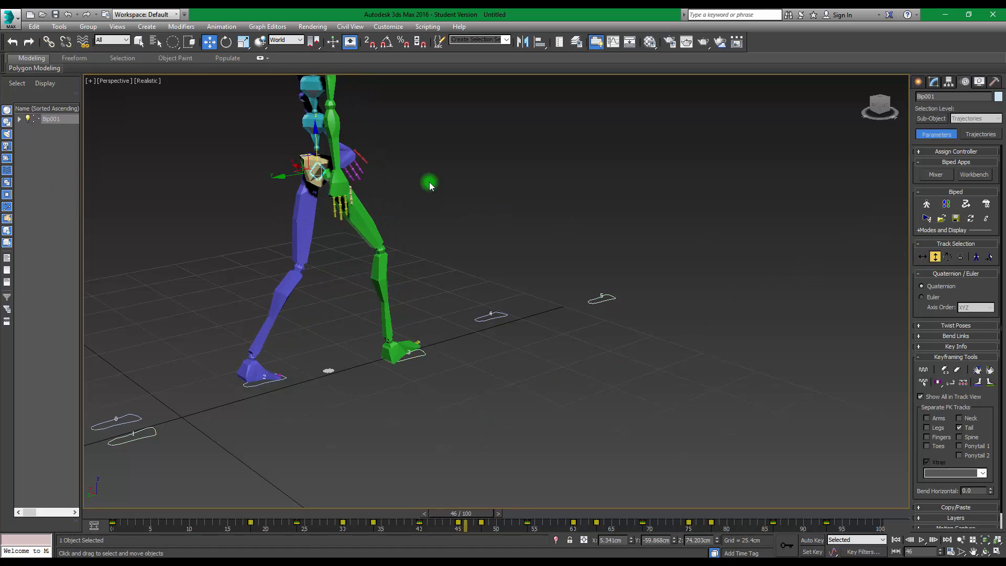
drag(313, 139, 339, 138)
drag(469, 518, 251, 489)
- Put the biped back into Footstep Mode with the whole footstep path in view
alt+middle_drag(595, 347, 529, 220)
scroll(527, 246, down, 3)
alt+middle_drag(525, 275, 458, 325)
click(947, 204)
alt+middle_drag(494, 267, 443, 296)
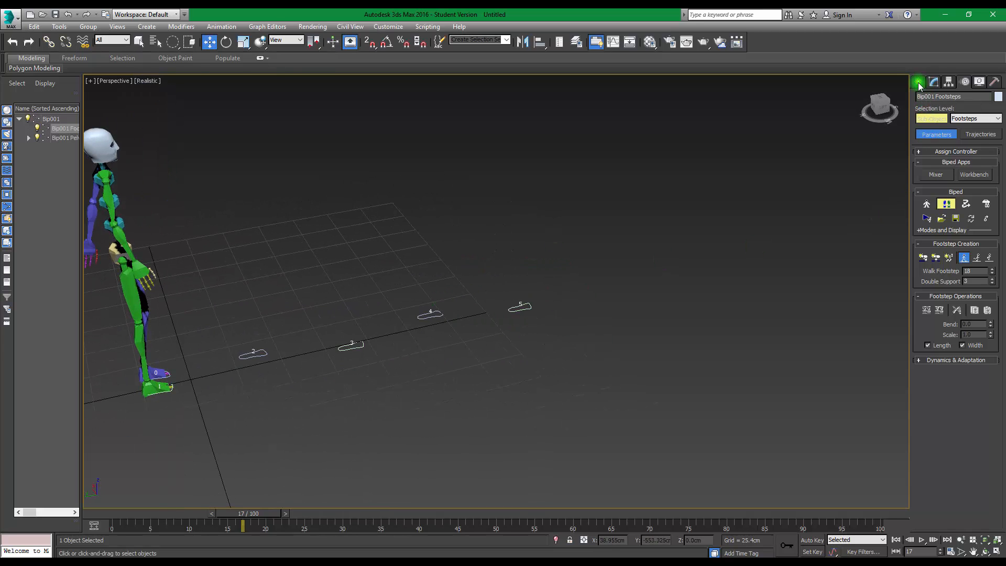
- Create a box about 54.6 cm long, 118.3 cm wide and 24.7 cm high just beyond footstep 5
click(918, 82)
click(922, 99)
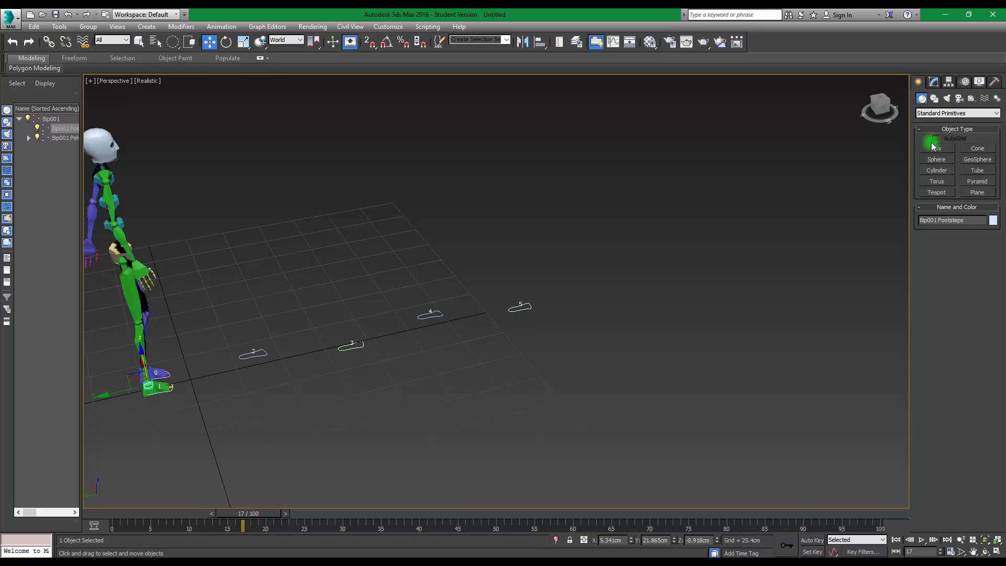
click(942, 148)
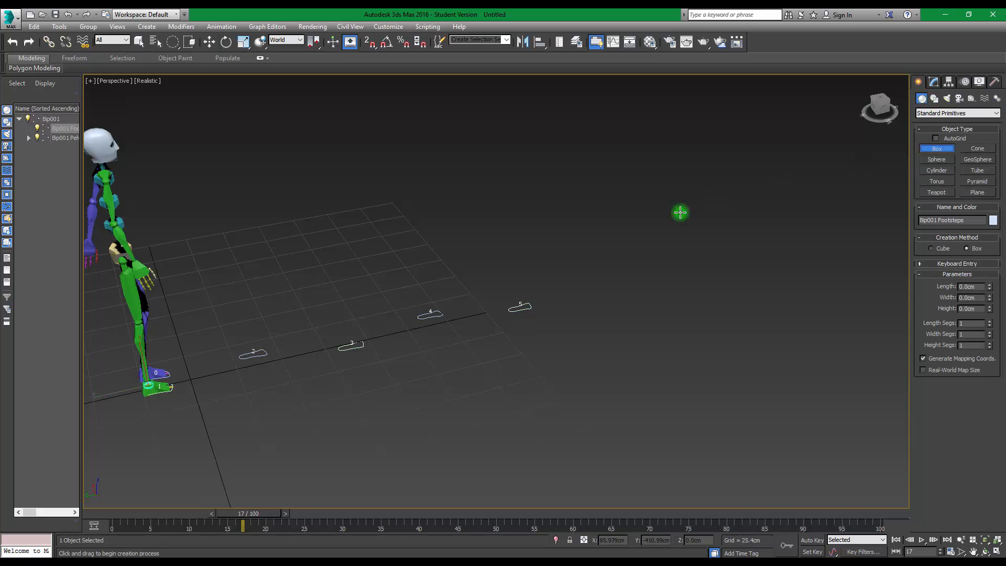
drag(540, 253, 706, 319)
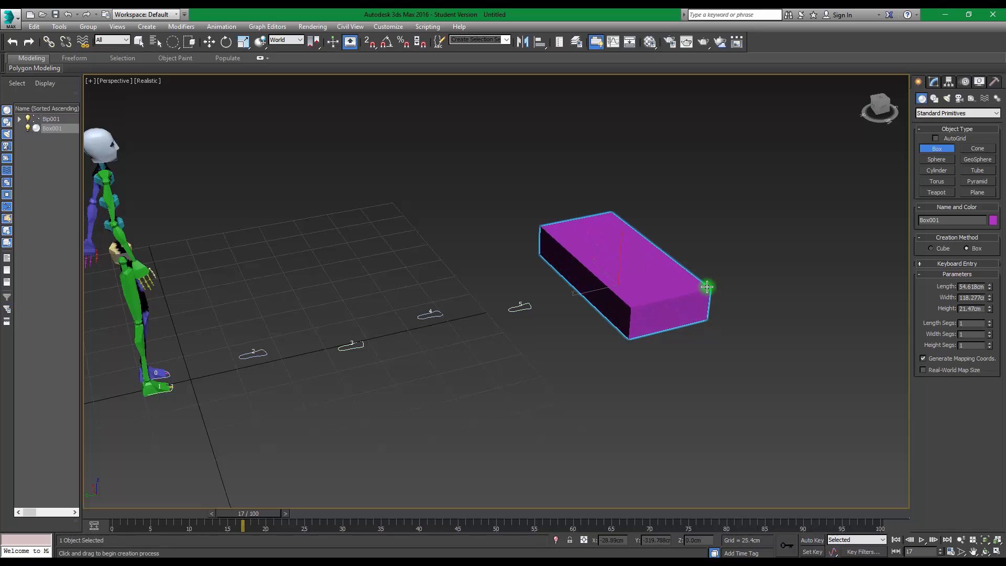
click(706, 283)
alt+middle_drag(683, 299, 763, 296)
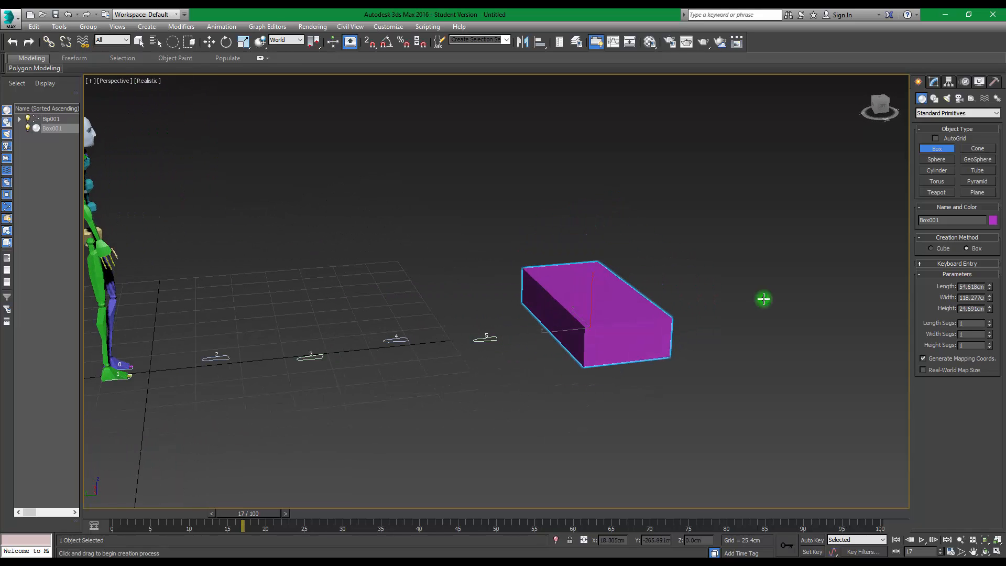
alt+middle_drag(703, 222, 318, 237)
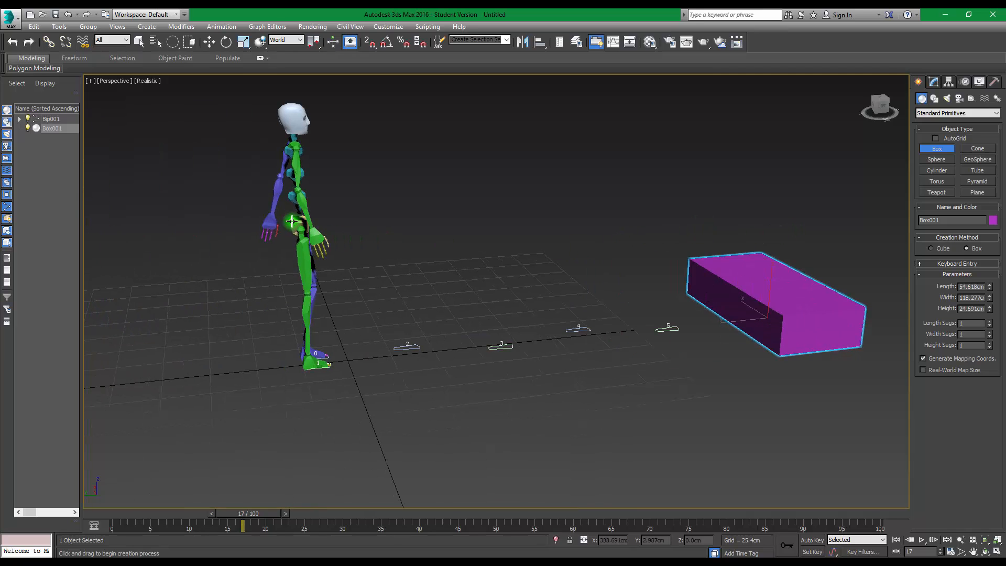
right_click(292, 221)
- Select the biped's pelvis and re-enter Footstep Mode
click(294, 222)
alt+middle_drag(801, 227, 765, 206)
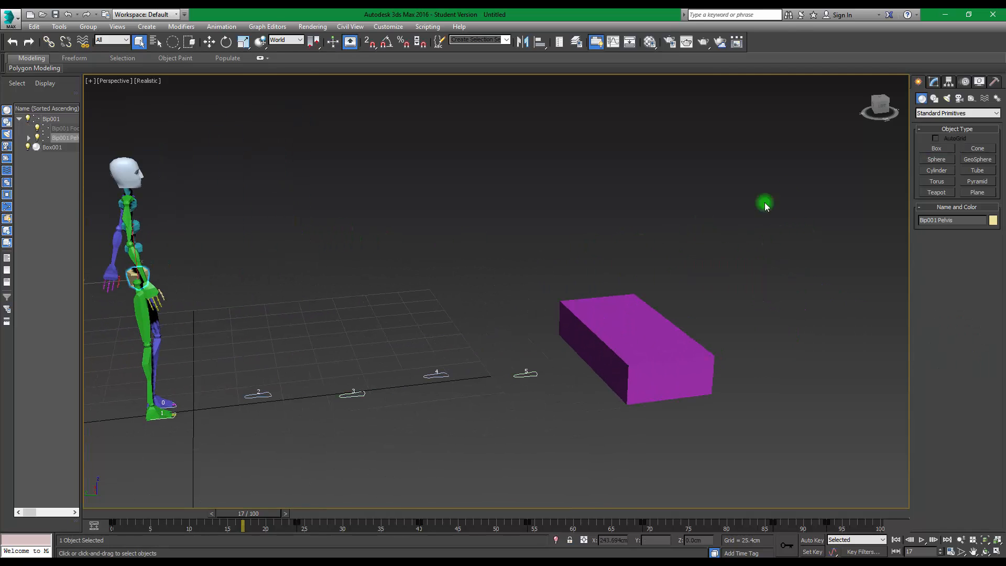
click(964, 83)
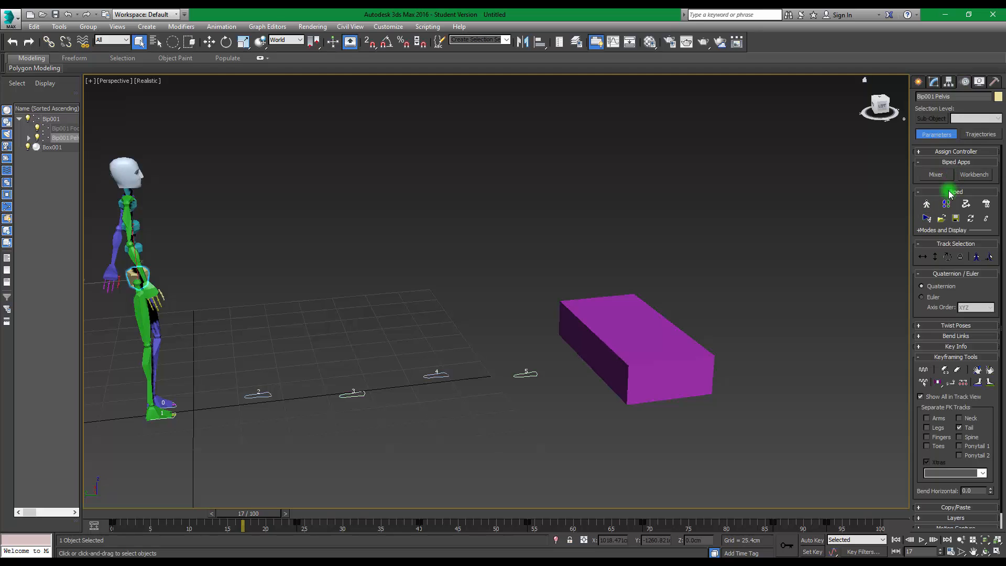
click(947, 194)
middle_drag(689, 255, 709, 233)
- Append four alternating footsteps after footstep 5: one before the box, one within it and two at its far edge
click(923, 257)
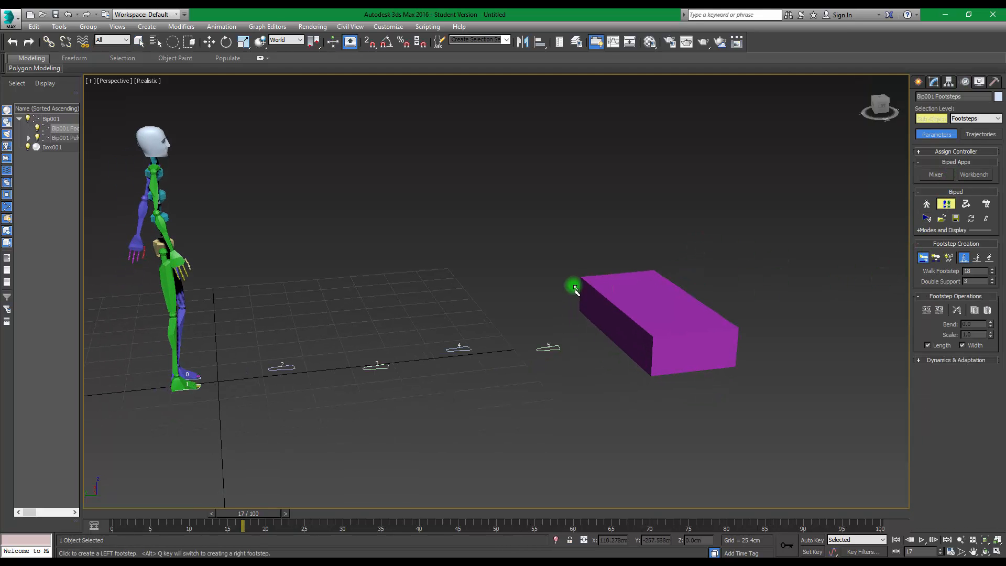
alt+middle_drag(572, 285, 555, 12)
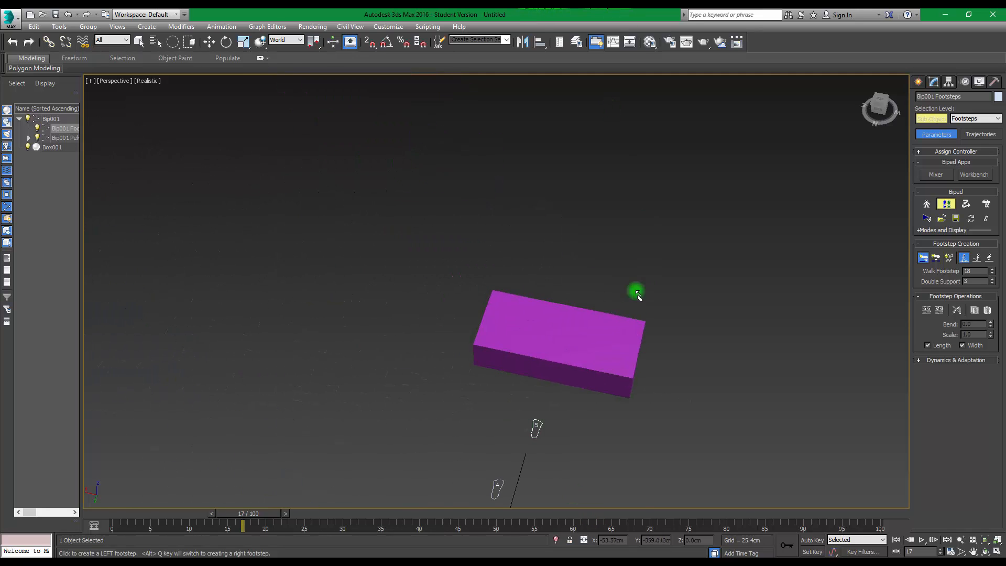
alt+middle_drag(636, 291, 582, 218)
middle_drag(582, 294, 483, 114)
middle_drag(586, 366, 487, 274)
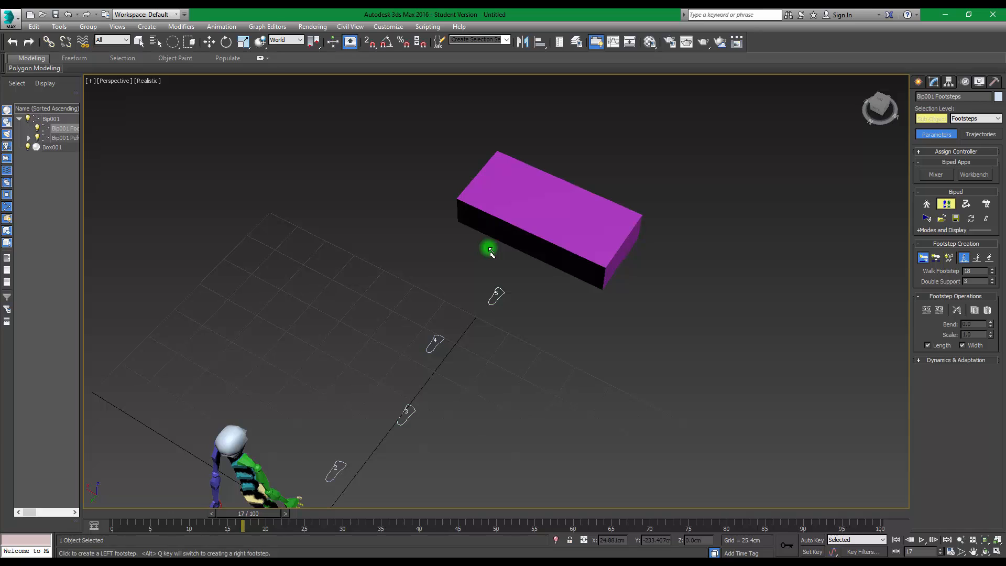
click(490, 249)
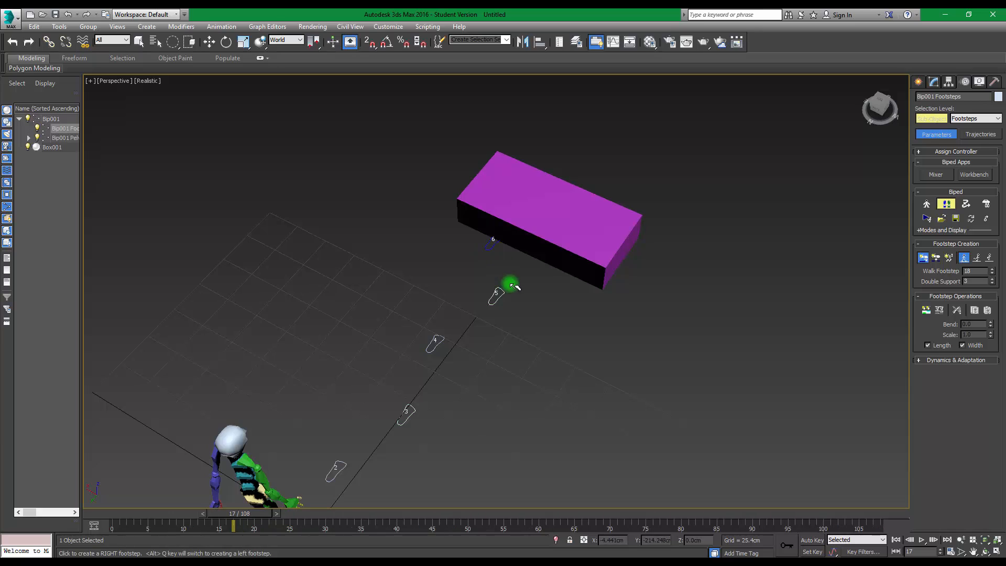
click(560, 228)
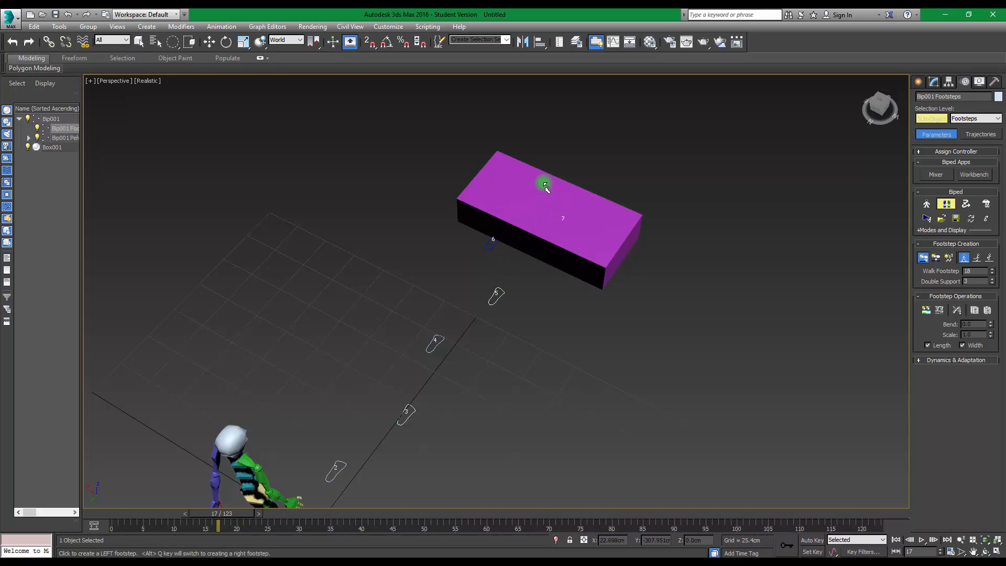
click(545, 185)
click(576, 195)
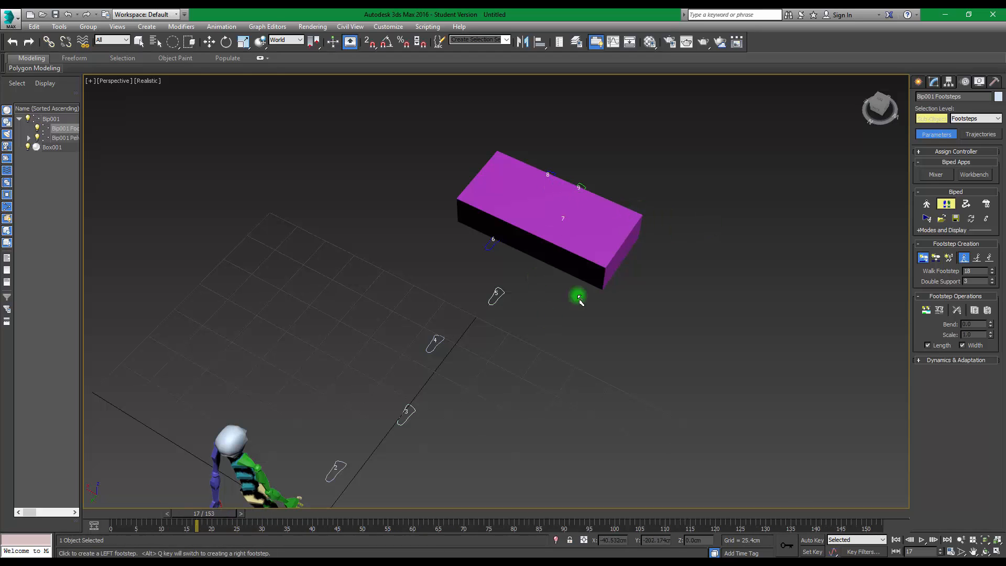
right_click(595, 226)
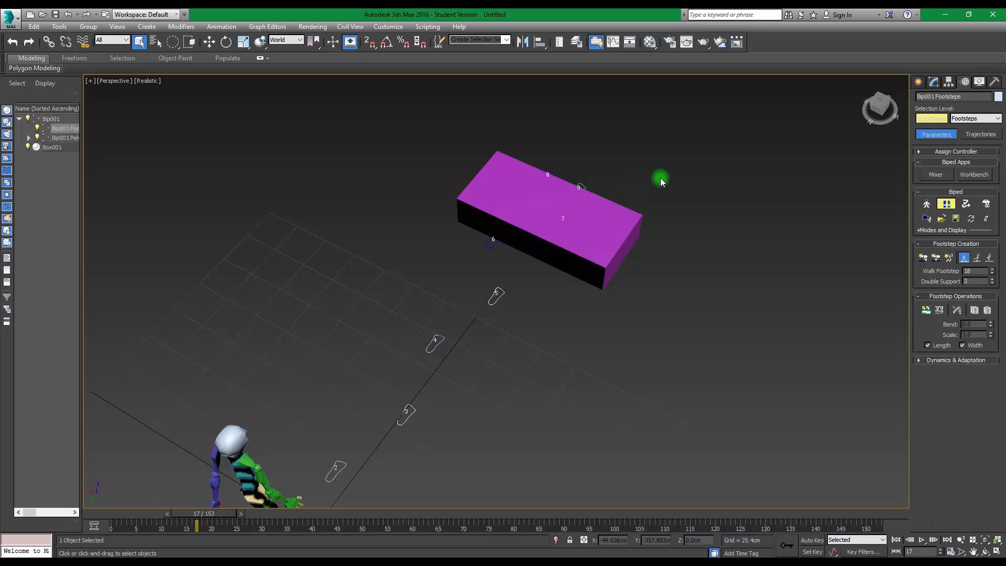
- In Footstep Mode, move footstep 6 away from the box to a Y position of about -228.5 cm
click(949, 204)
alt+middle_drag(671, 177, 587, 193)
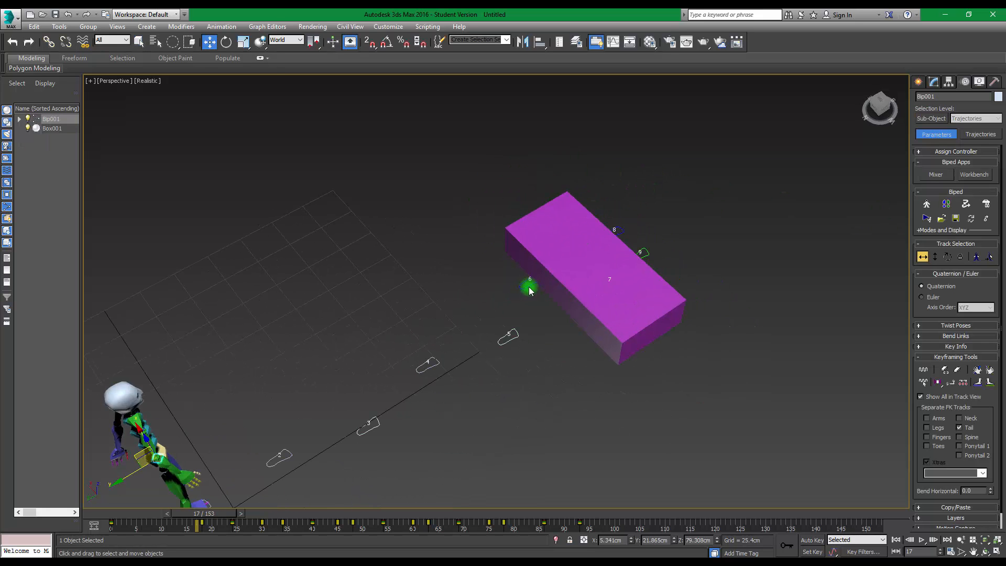
click(945, 203)
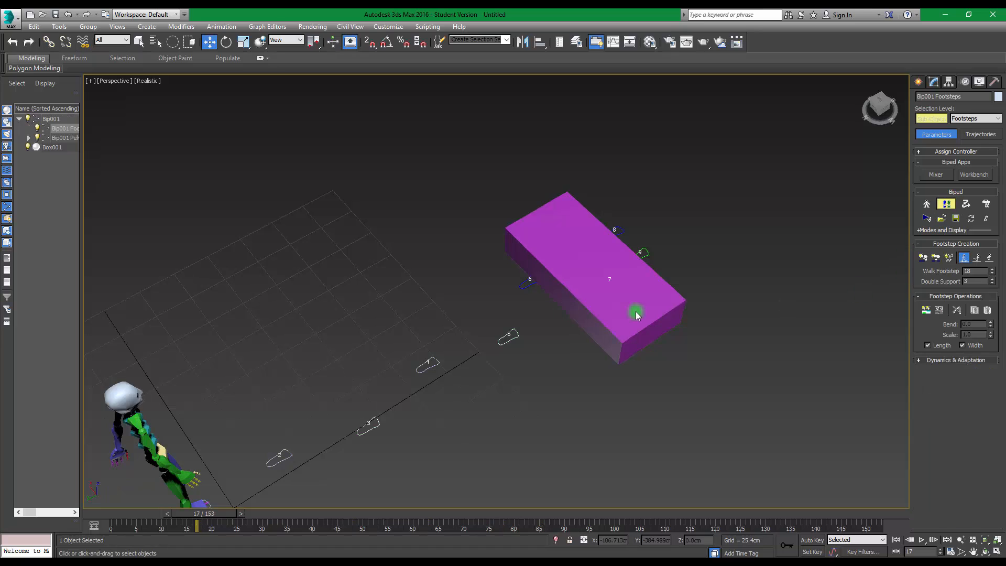
click(527, 285)
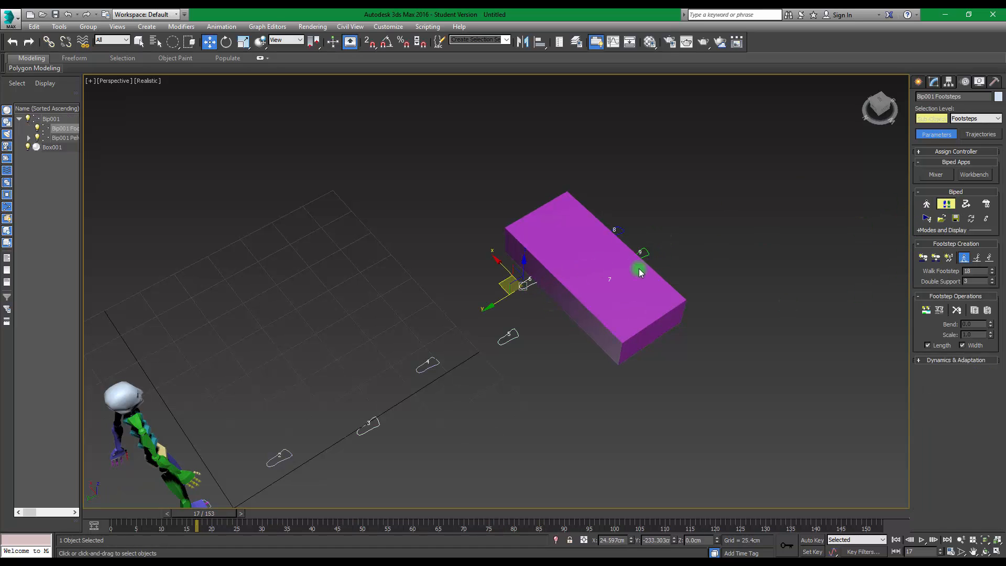
drag(497, 304, 483, 304)
- Move footstep 7 onto the top of the box, at about Y -254.7 cm and Z 25.3 cm
alt+middle_drag(668, 275, 625, 201)
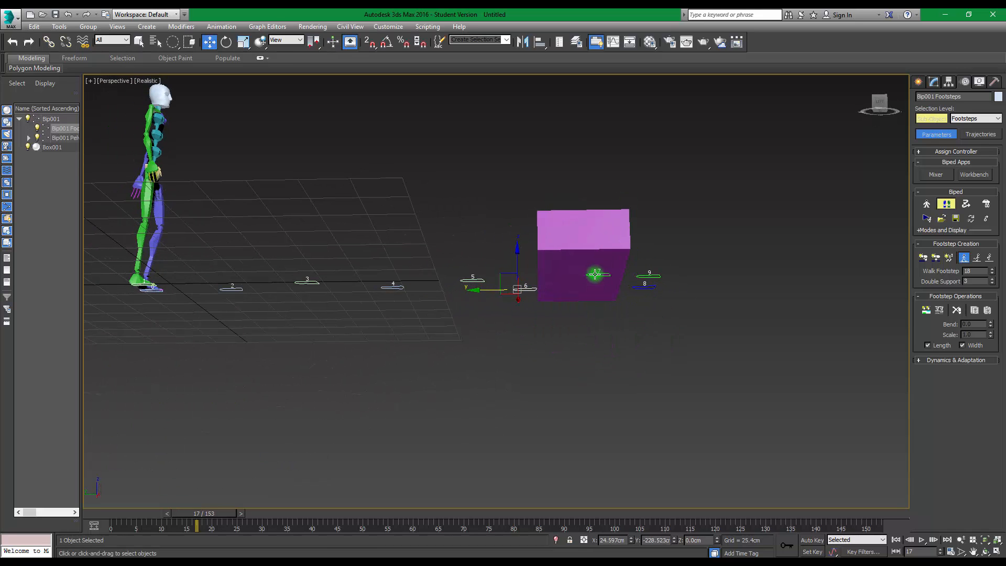
click(601, 272)
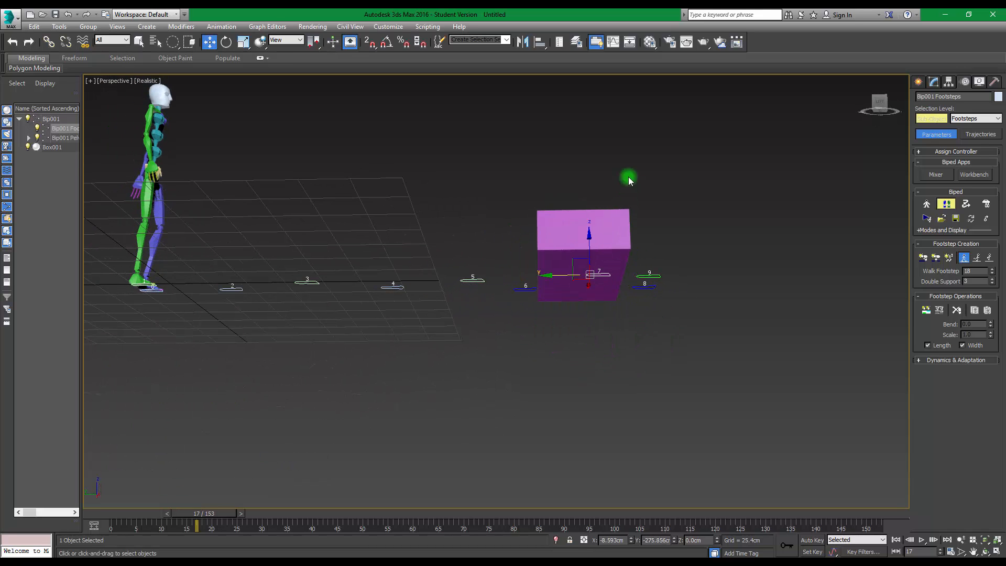
alt+middle_drag(629, 177, 649, 247)
drag(592, 247, 561, 239)
alt+middle_drag(603, 273, 718, 261)
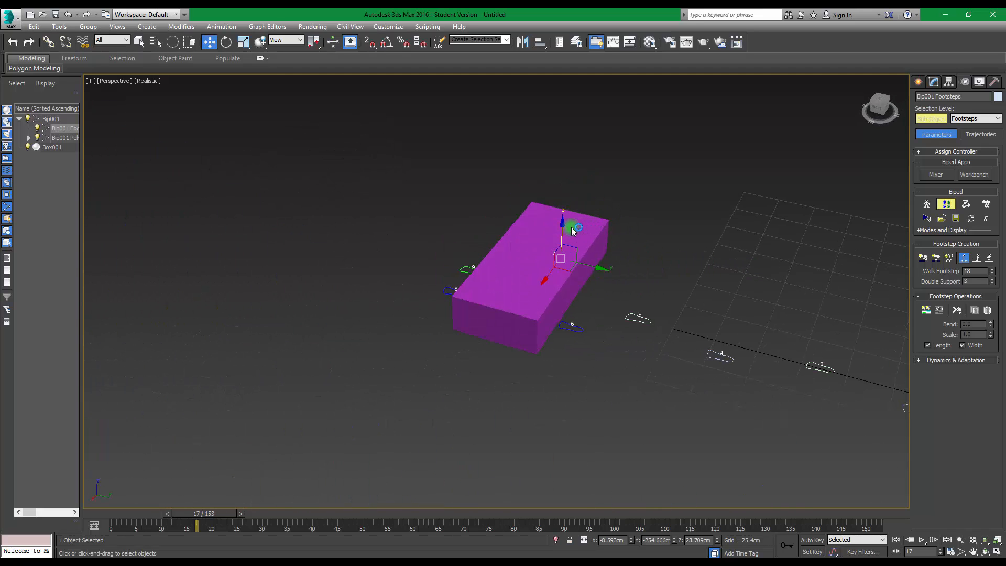
drag(563, 222, 561, 219)
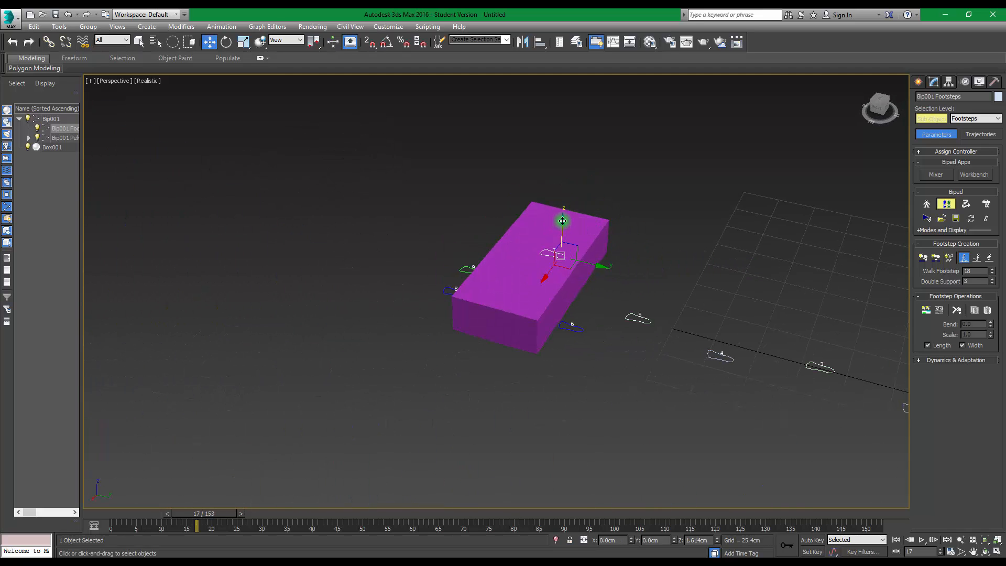
alt+middle_drag(606, 267, 595, 314)
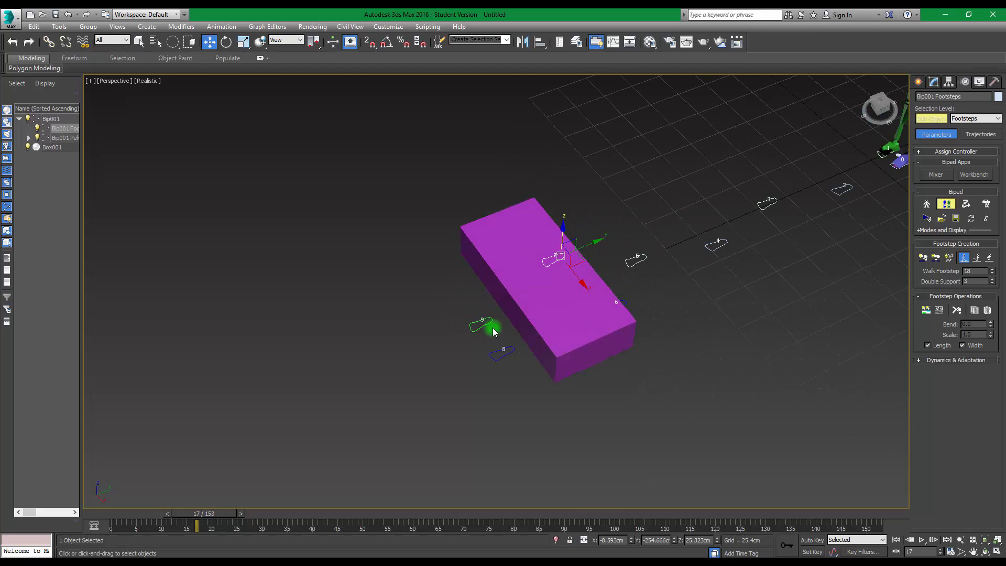
- Move footstep 8 over the box to about X 22.4 cm and Y -279.3 cm, and lower it onto the top face
click(506, 348)
drag(523, 334, 565, 282)
alt+middle_drag(645, 321, 616, 272)
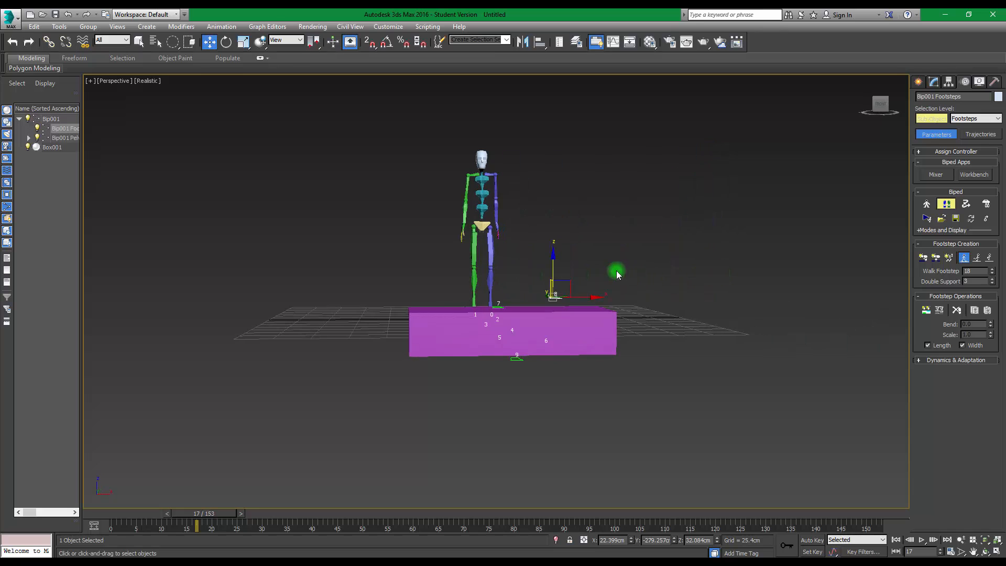
drag(552, 260, 549, 273)
- Move footstep 9 onto the top of the box, at about X -3.6 cm, Y -282 cm and Z 25.1 cm
alt+middle_drag(548, 345, 640, 369)
drag(624, 368, 542, 311)
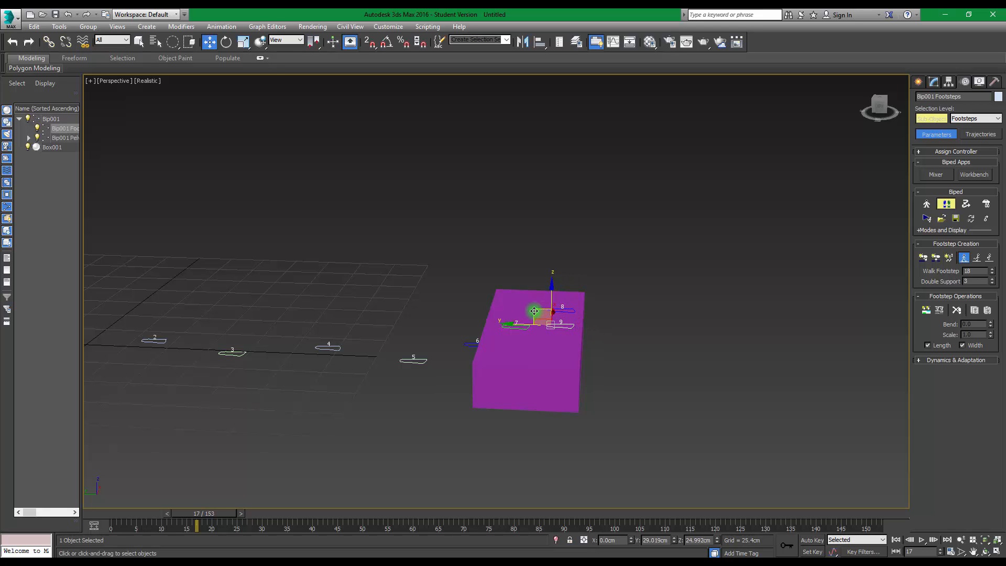
alt+middle_drag(649, 314, 731, 367)
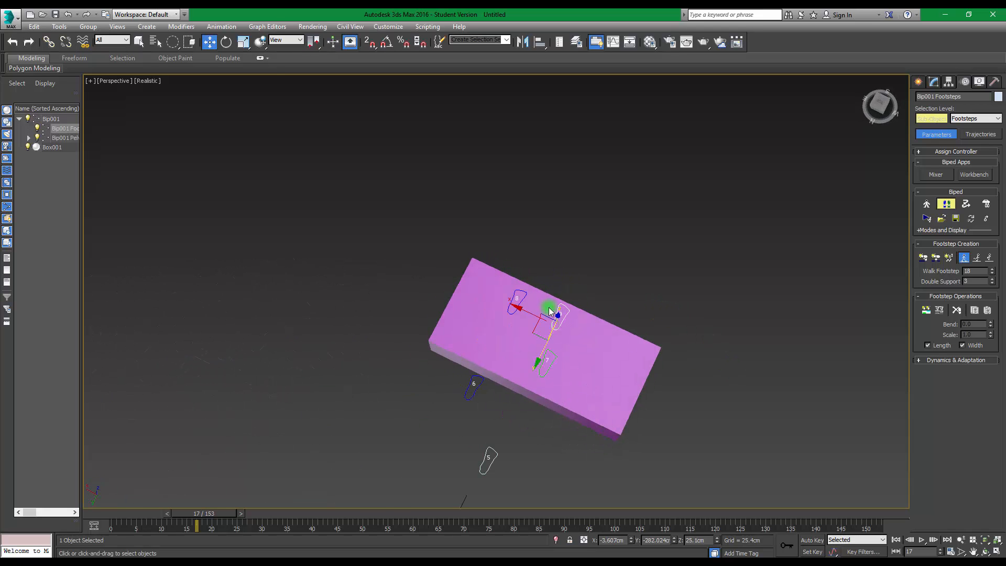
- Move footstep 8 closer to footstep 9 on the box top, at about X 9.8 cm, Y -279.1 cm and Z 24.7 cm
click(527, 296)
drag(490, 318, 510, 326)
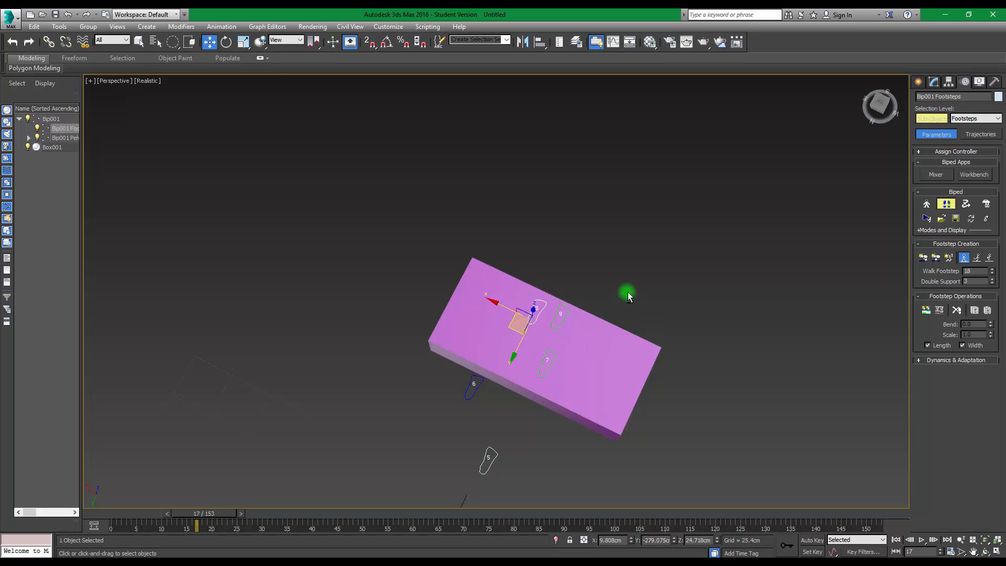
alt+middle_drag(627, 292, 641, 272)
- Move footstep 6 sideways, clear of the box, to about X 85.6 cm and Y -227.2 cm, and create keys for the inactive footsteps
click(488, 407)
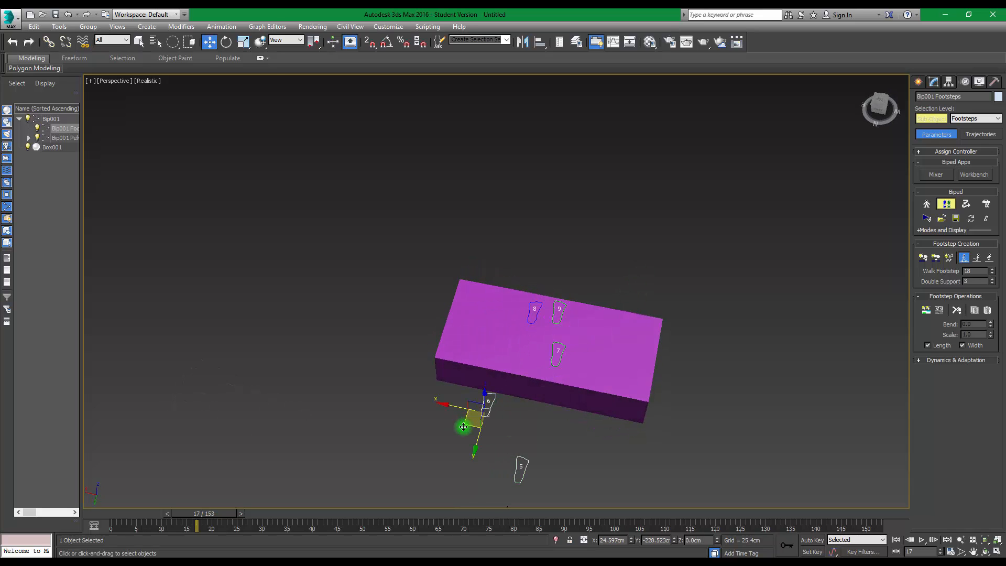
alt+middle_drag(650, 378, 672, 348)
middle_drag(621, 372, 591, 347)
middle_drag(521, 456, 572, 364)
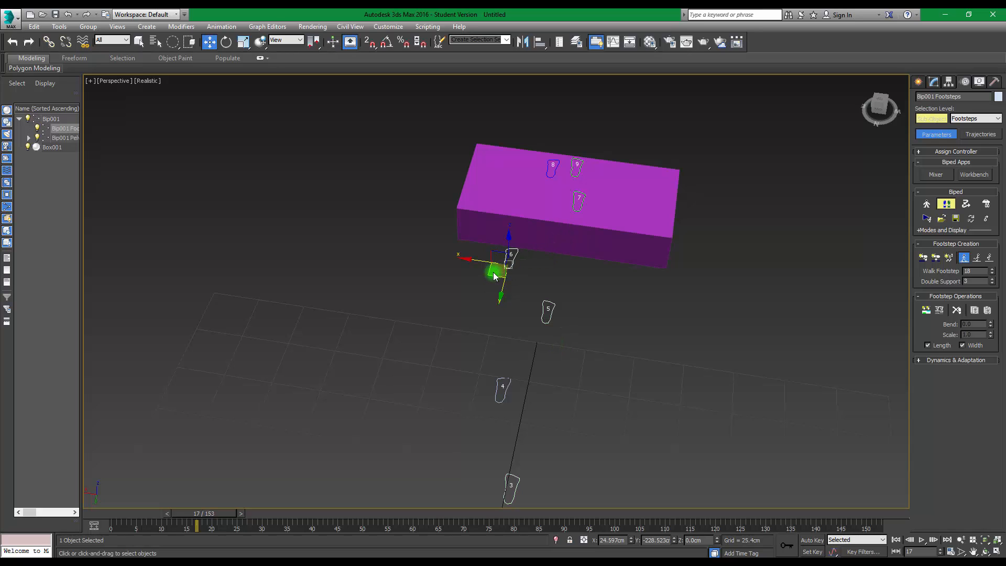
drag(490, 276, 382, 258)
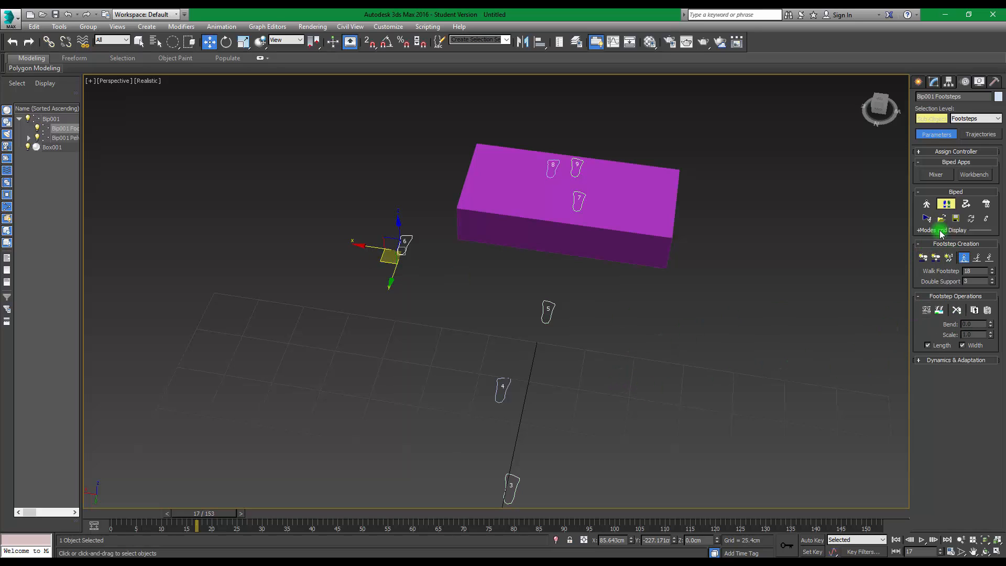
- Exit Footstep Mode and play back the biped's walk, stopping at frame 68
click(947, 206)
click(919, 540)
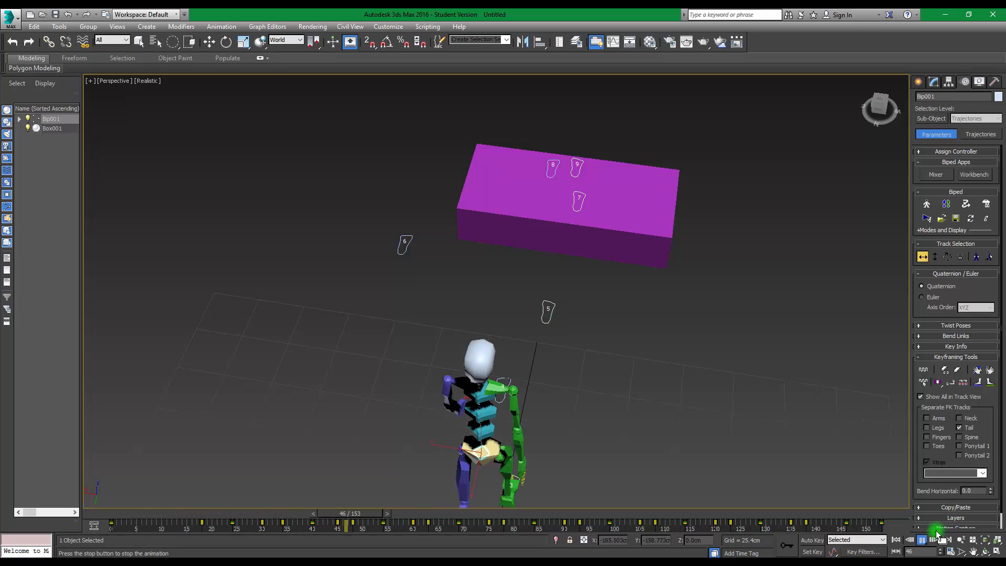
click(921, 539)
- Reselect the biped, return to Footstep Mode and move footstep 6 back in front of the box, at about X 12 cm and Y -221 cm
click(407, 251)
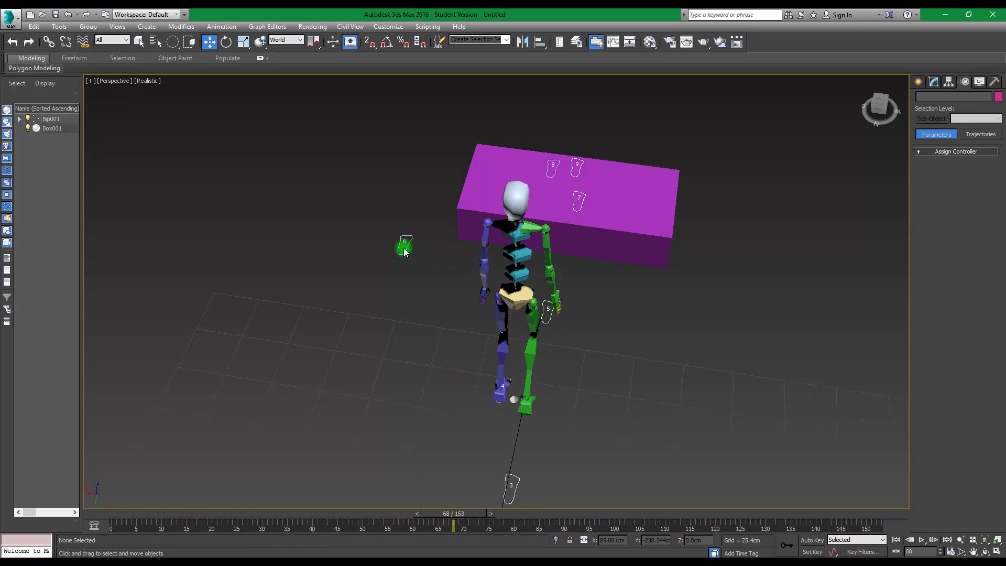
click(509, 306)
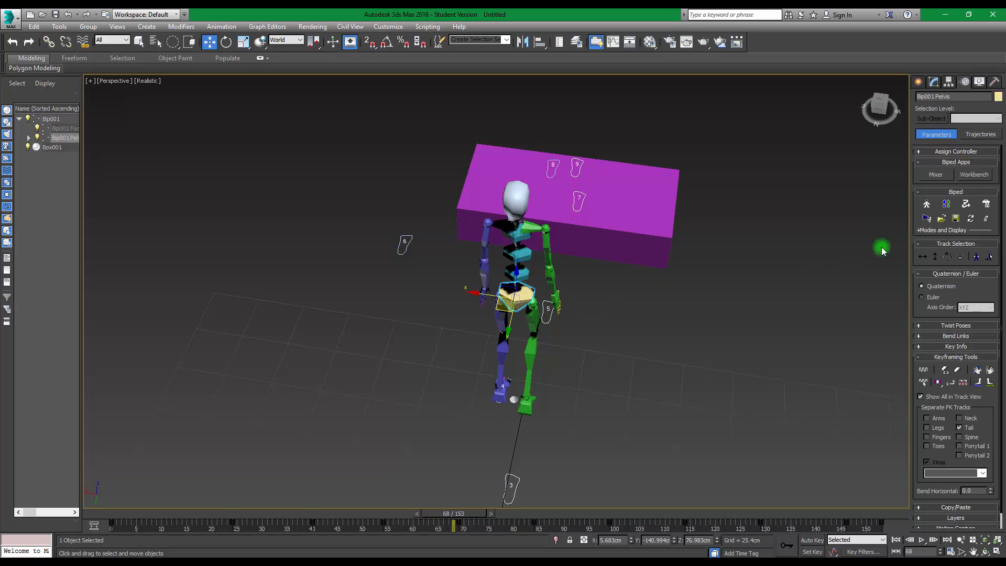
click(945, 204)
click(400, 245)
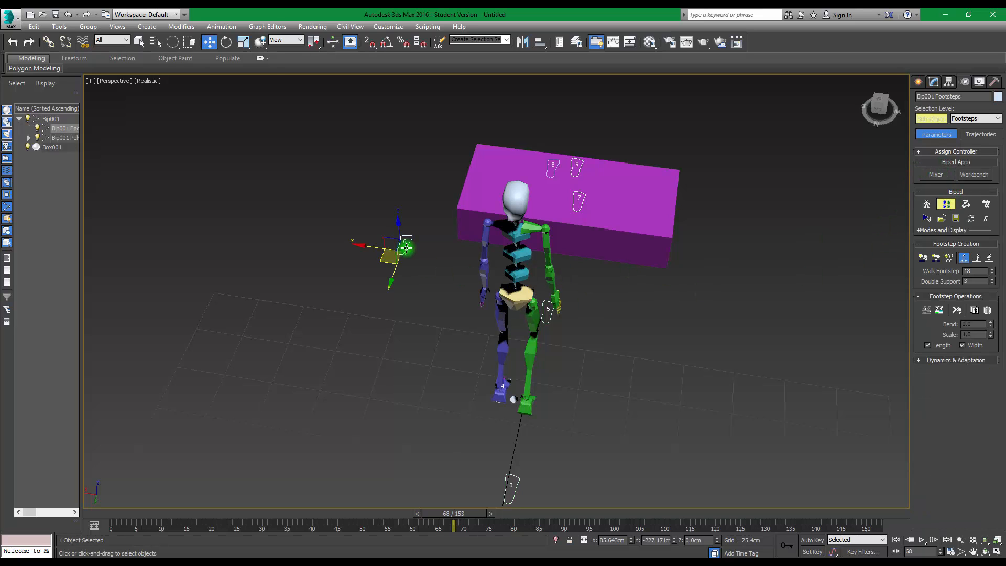
drag(382, 263, 509, 287)
- Check the stance at frame 94 and shift footstep 6 along X to about 20.7 cm
alt+middle_drag(586, 322, 542, 343)
drag(435, 526, 580, 449)
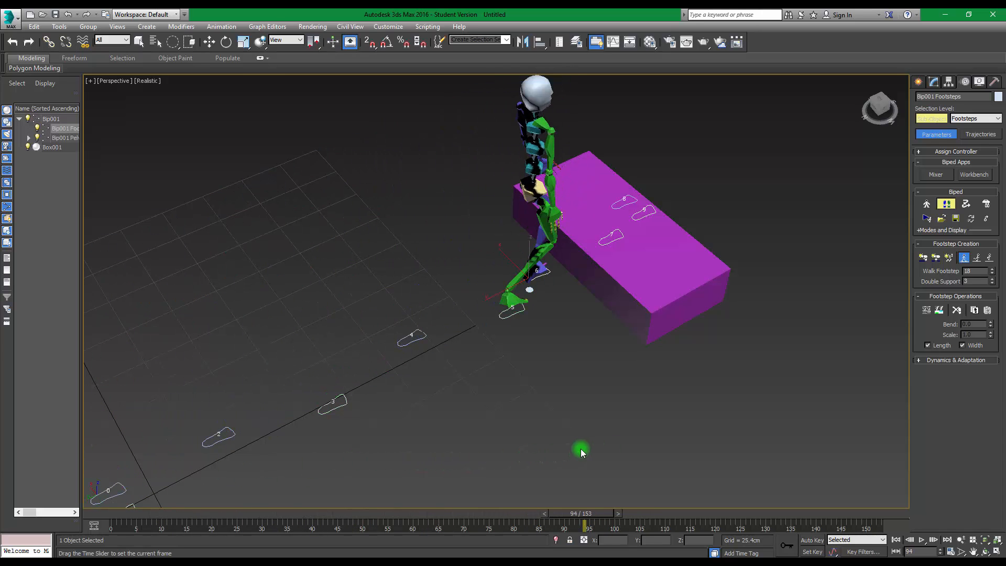
key(w)
alt+middle_drag(643, 343, 681, 321)
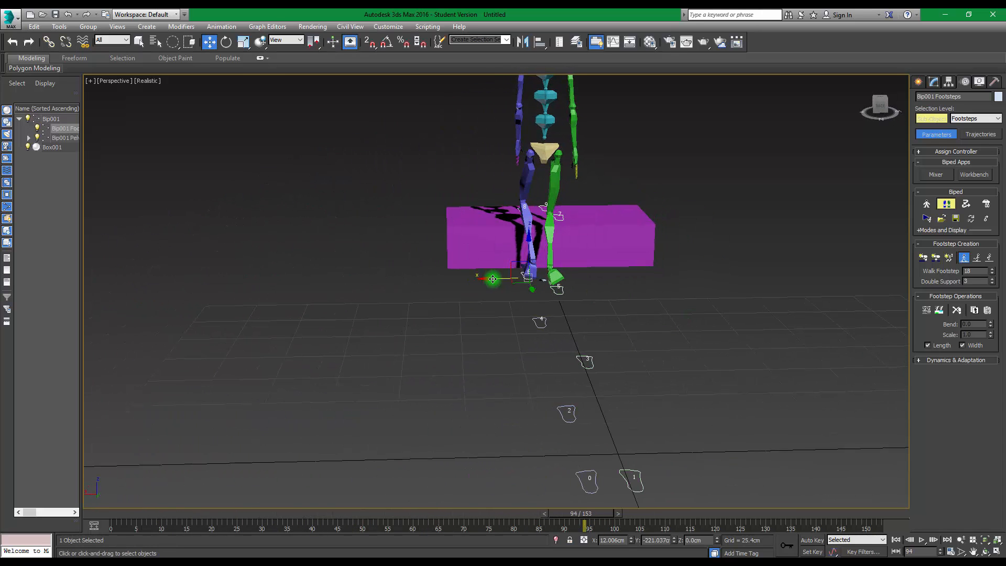
drag(492, 279, 481, 279)
click(622, 481)
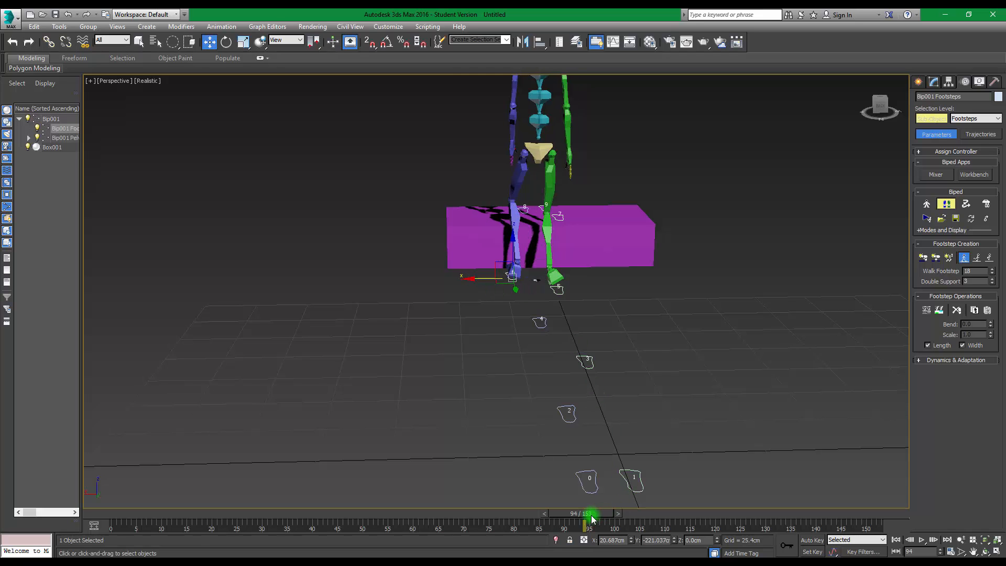
- Scrub to frame 111 and examine from the front how the biped's legs step up onto the box
drag(592, 519, 650, 518)
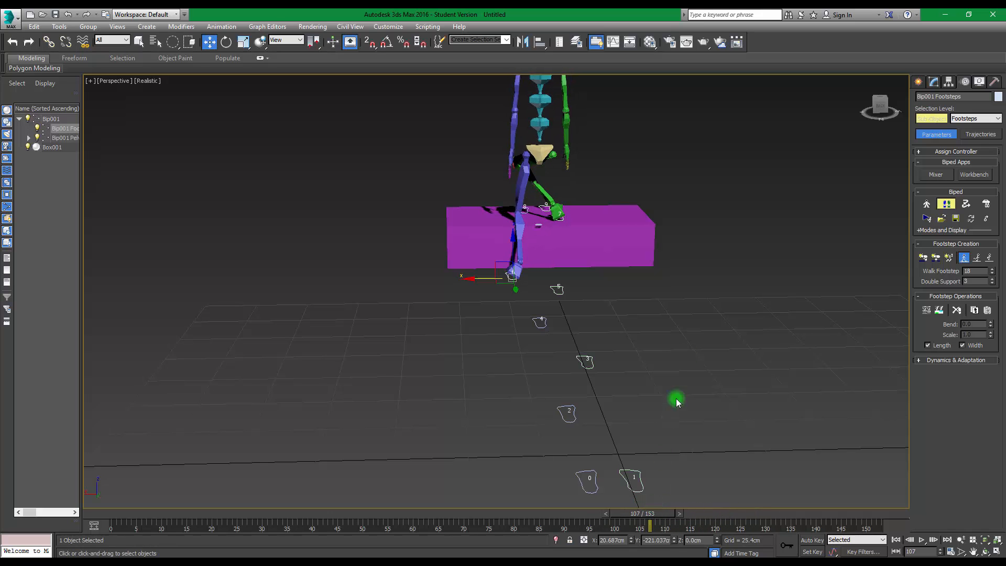
alt+middle_drag(676, 398, 518, 324)
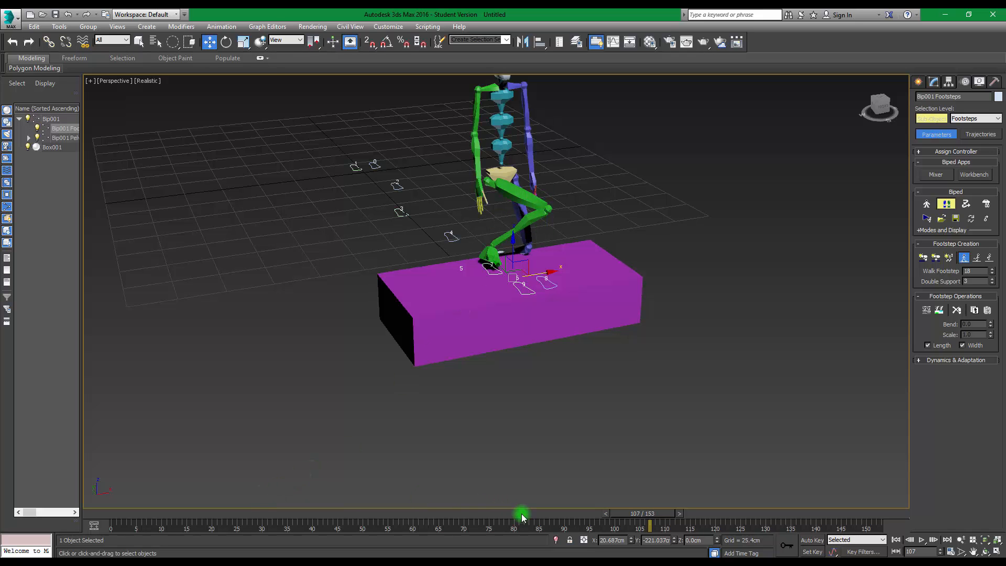
drag(634, 511, 655, 525)
key(w)
- Exit Footstep Mode and select the biped's right calf and its key near frame 114
click(946, 205)
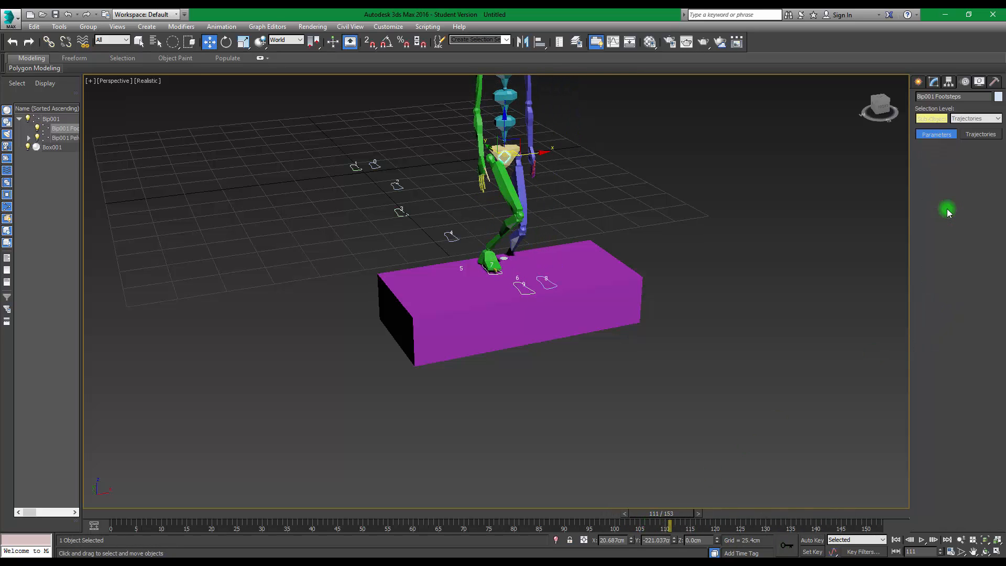
click(515, 222)
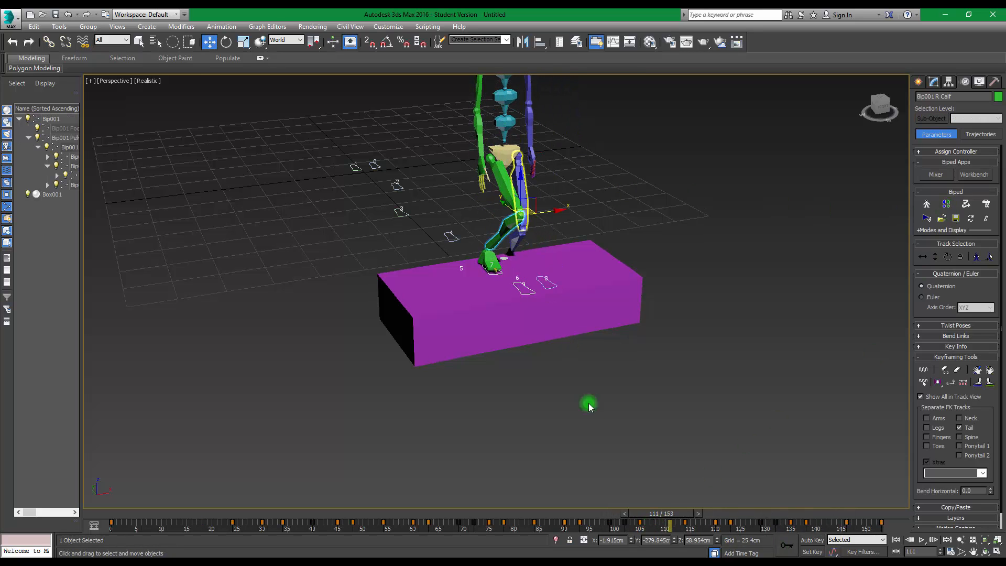
click(687, 522)
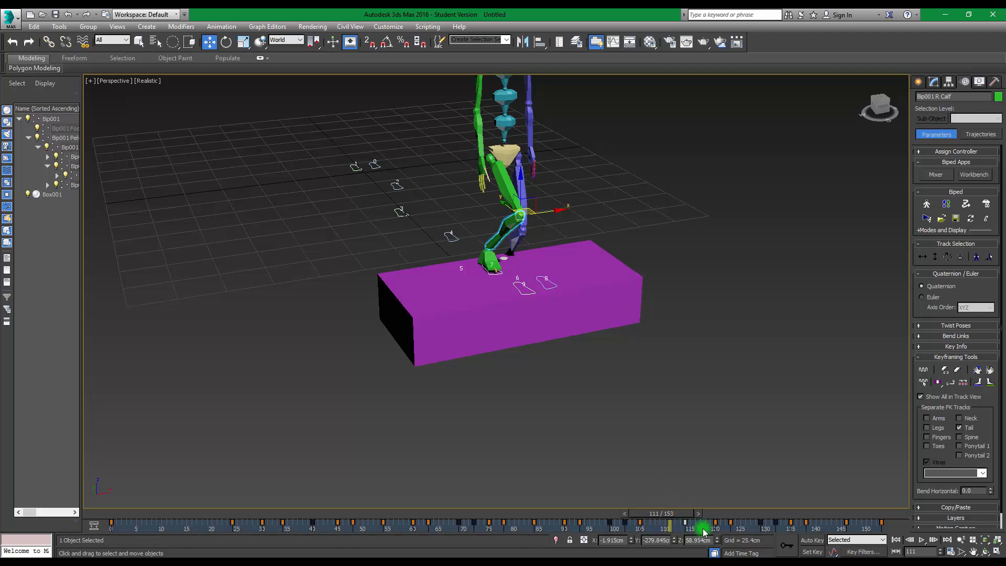
- At frame 109, try to swing the right calf inward over the foot and turn on Set Key mode
mouse_move(679, 517)
mouse_down()
mouse_move(698, 517)
mouse_move(670, 516)
mouse_up()
key(w)
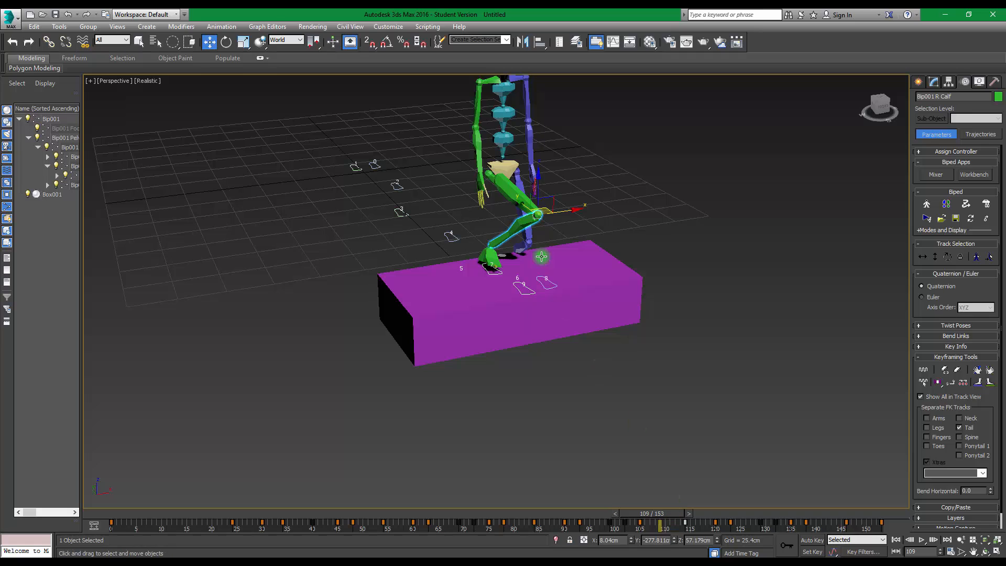
mouse_move(569, 210)
mouse_down()
mouse_move(540, 252)
mouse_move(571, 218)
mouse_move(534, 236)
mouse_move(612, 242)
mouse_move(539, 202)
mouse_move(572, 235)
mouse_move(573, 224)
mouse_up()
key(e)
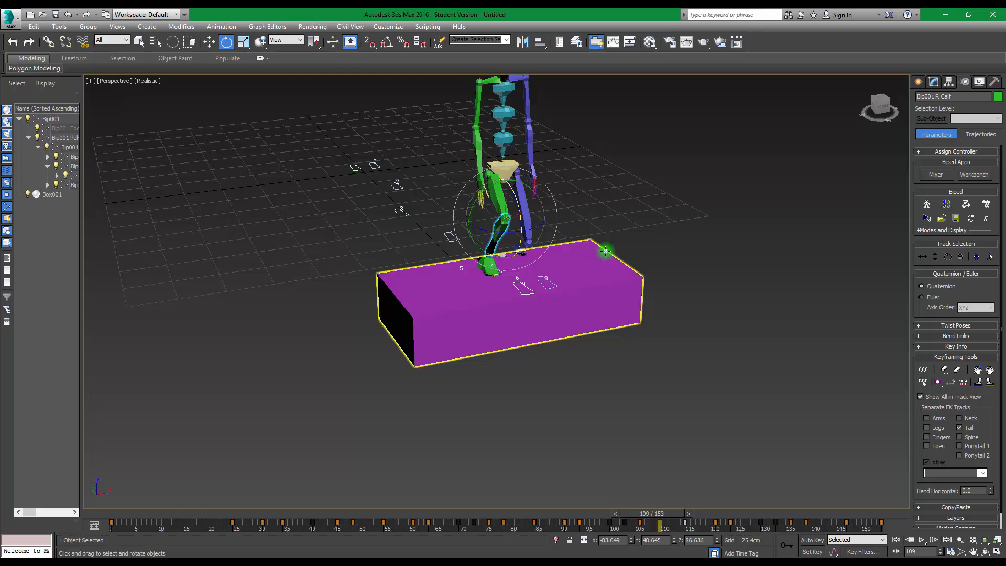
alt+middle_drag(606, 247, 634, 317)
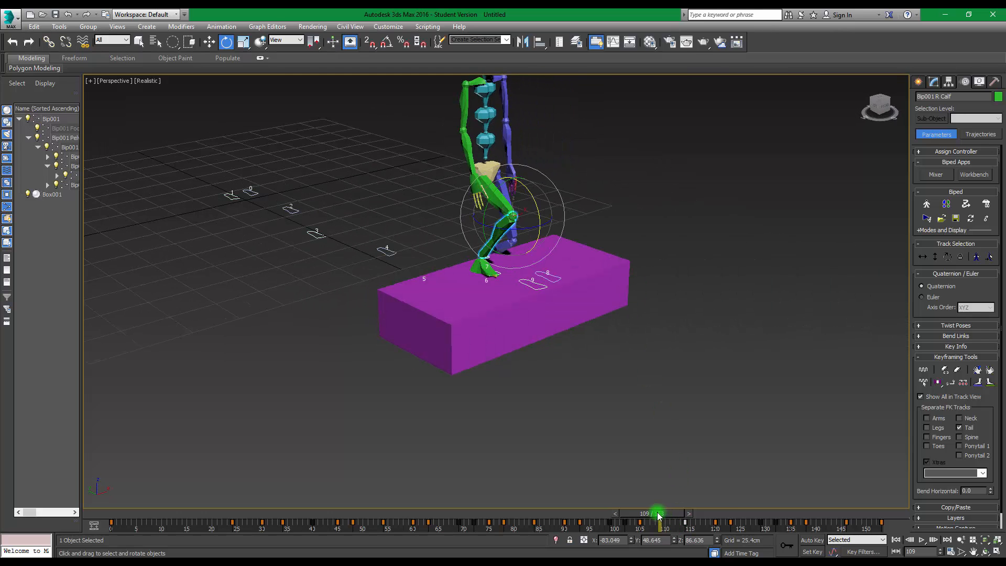
click(811, 551)
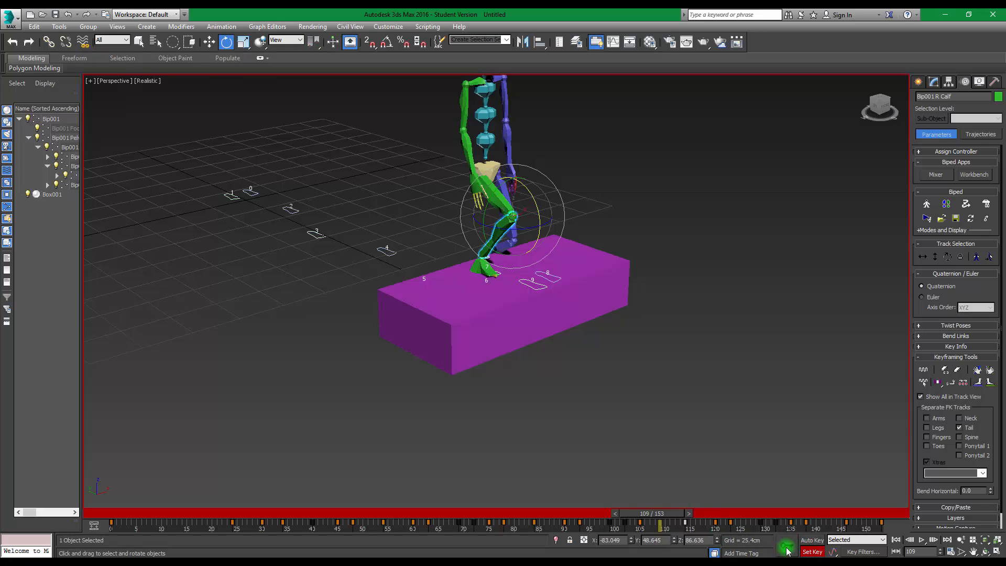
drag(670, 514, 672, 516)
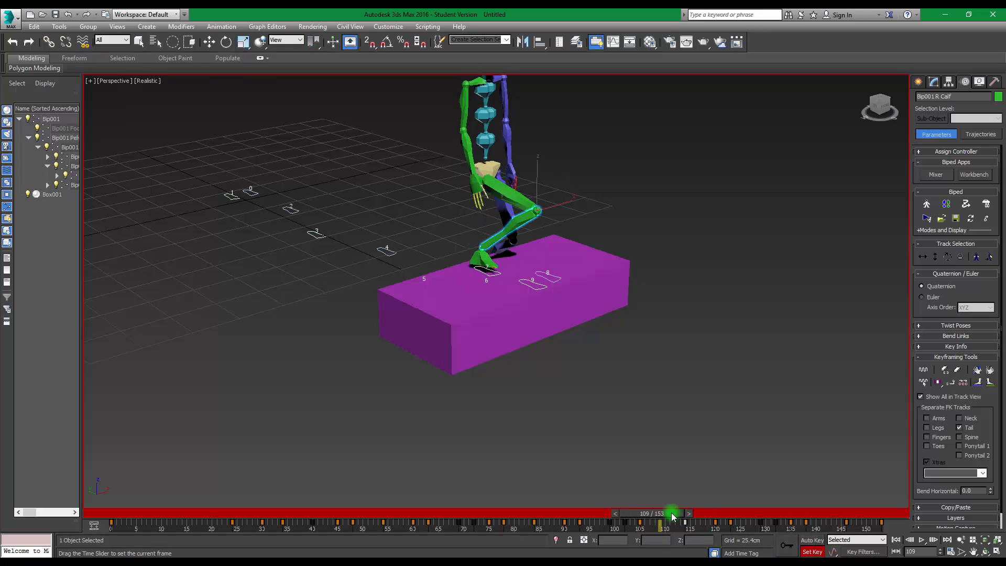
- With Auto Key on, rotate the right calf inward at frames 109 and 105 to bring the knee in line with the foot
alt+middle_drag(655, 377, 581, 293)
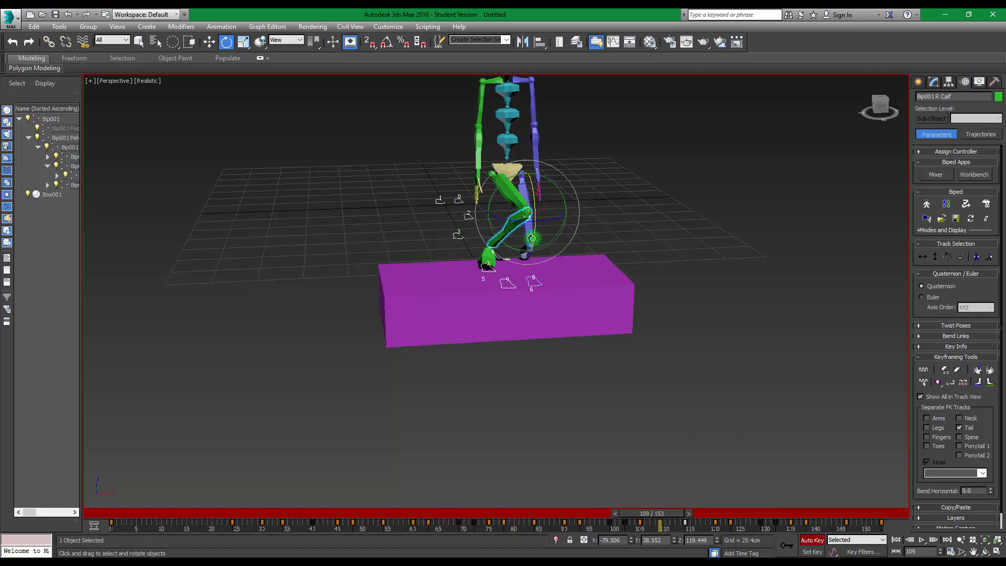
drag(530, 191, 545, 260)
mouse_move(662, 511)
mouse_down()
mouse_move(603, 507)
mouse_move(680, 513)
mouse_move(652, 511)
mouse_up()
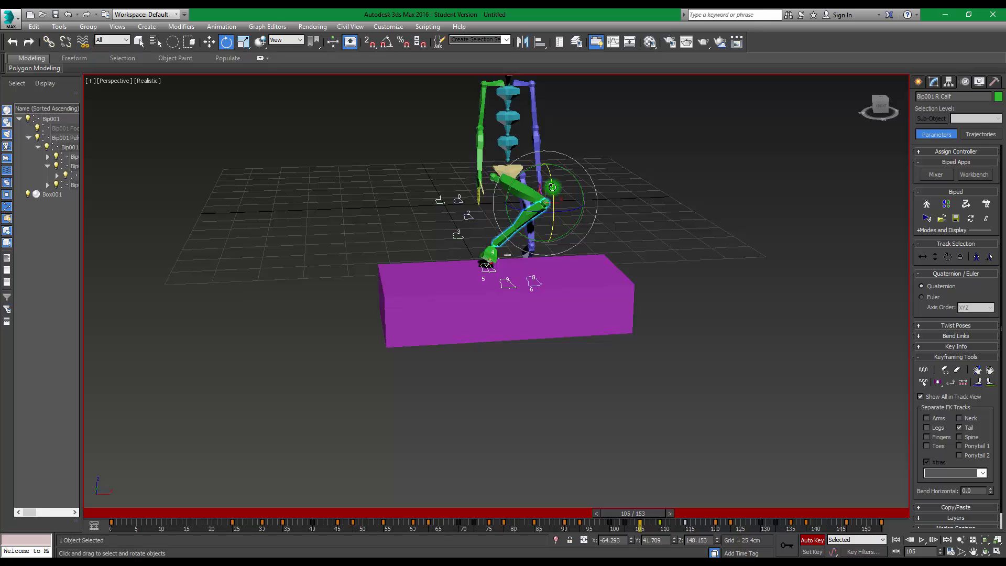
drag(552, 187, 550, 260)
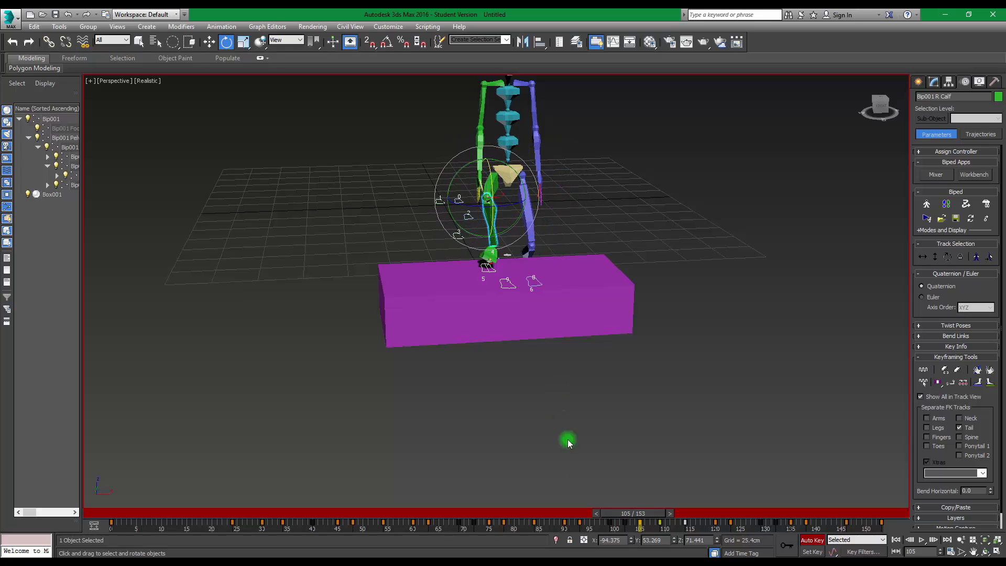
- Scrub through the step-up and delete the right calf's key just before frame 105
drag(637, 519, 665, 467)
click(625, 521)
key(Delete)
key(e)
- Limit the selection filter to Bone and select the biped's left foot at frame 114
alt+middle_drag(620, 320, 524, 292)
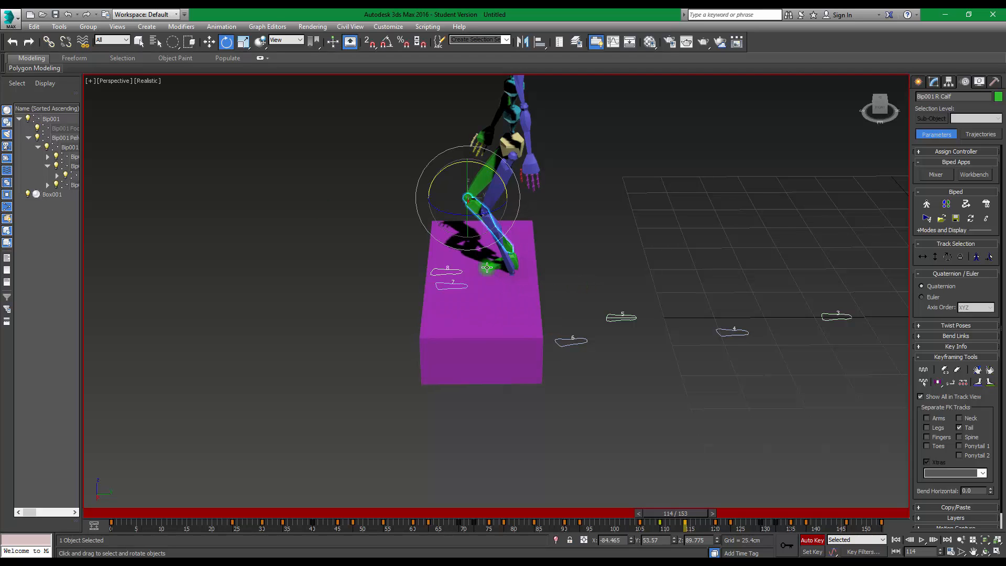
click(125, 42)
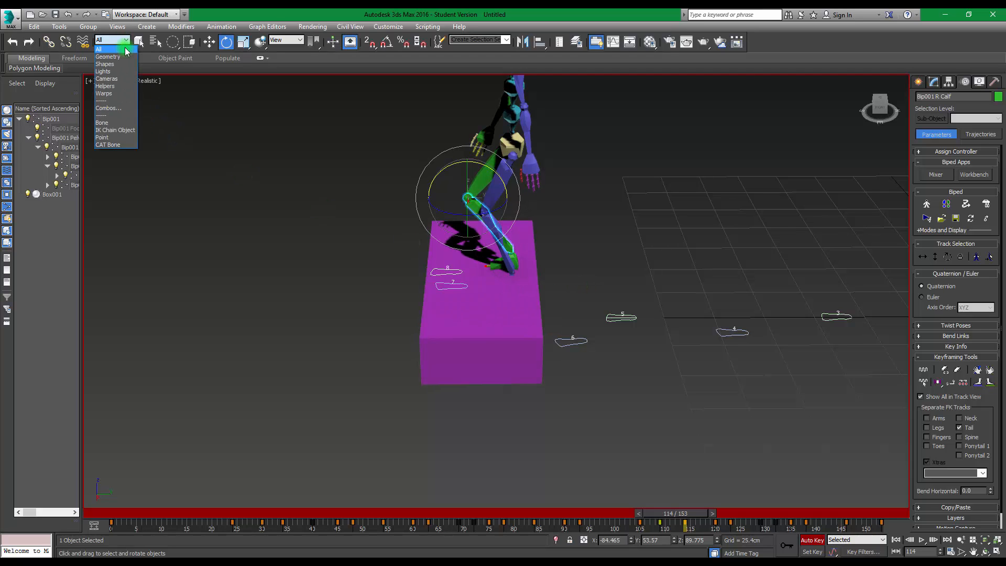
click(118, 123)
click(512, 284)
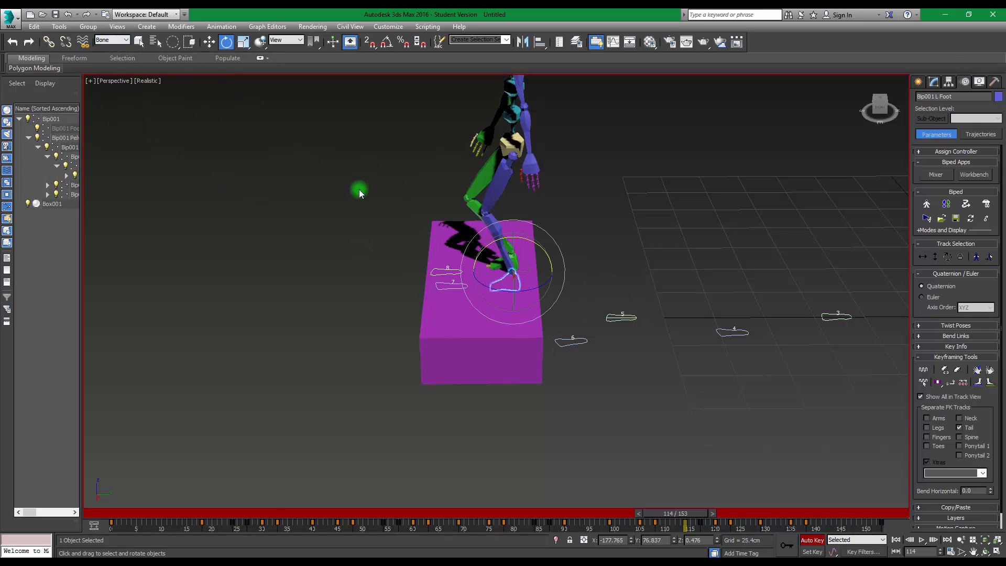
- At frame 111, rotate the left foot so its toes point down and lower it to about Y -232 cm and Z 11.6 cm
alt+middle_drag(608, 262, 603, 233)
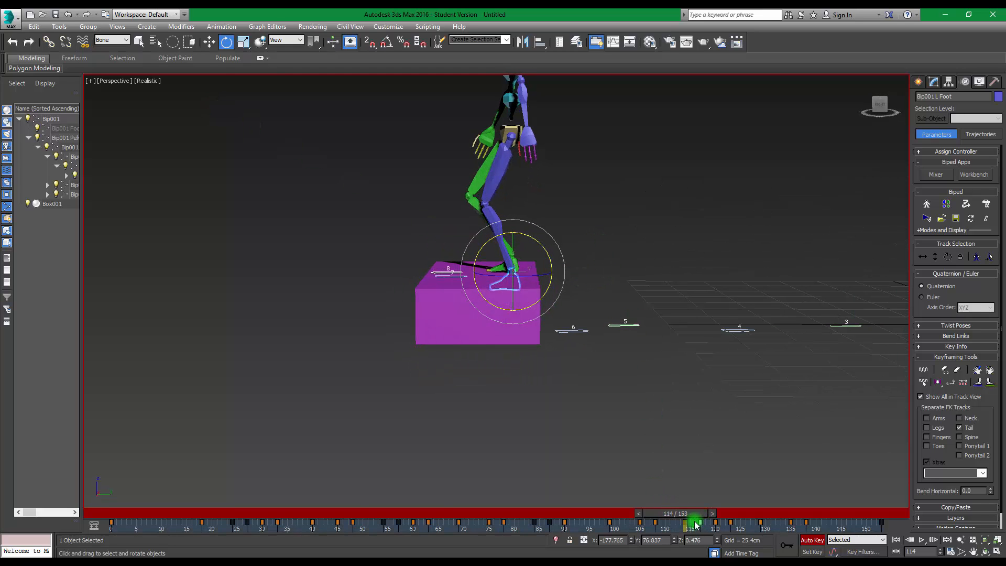
mouse_move(697, 515)
mouse_down()
mouse_move(717, 515)
mouse_move(691, 519)
mouse_up()
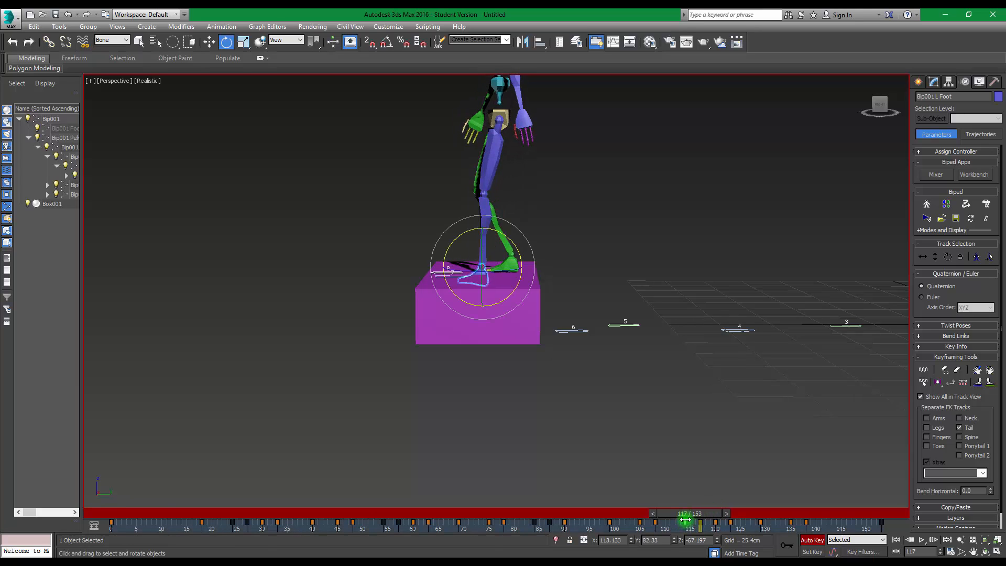
drag(700, 515, 674, 497)
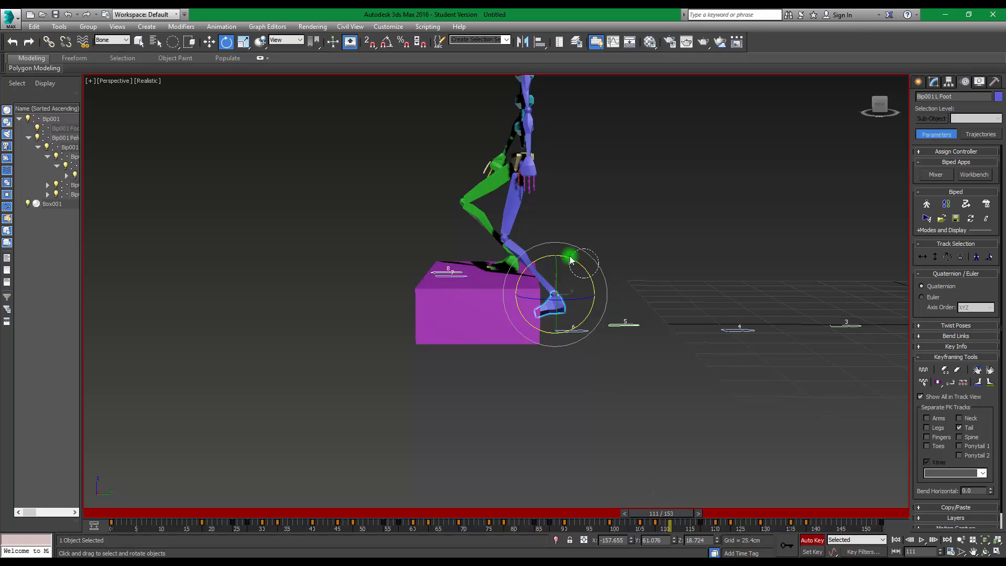
click(581, 274)
click(560, 307)
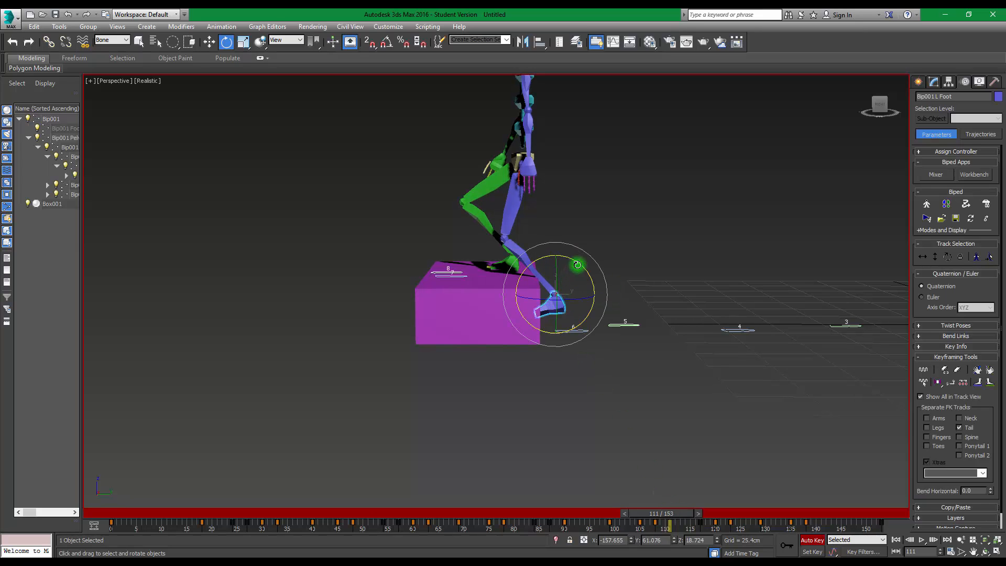
drag(576, 265, 540, 233)
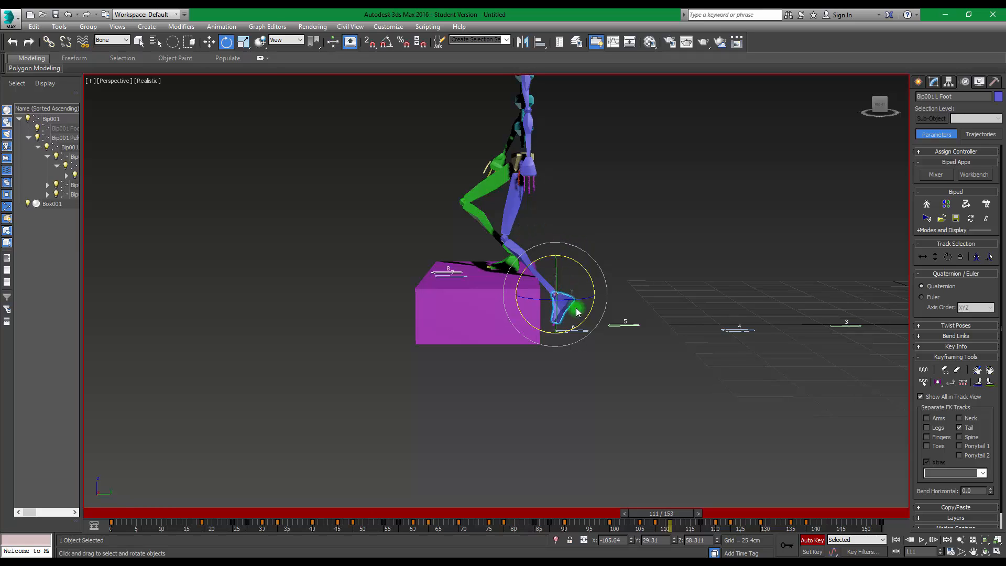
key(w)
mouse_move(571, 277)
mouse_down()
mouse_move(572, 240)
mouse_move(576, 288)
mouse_up()
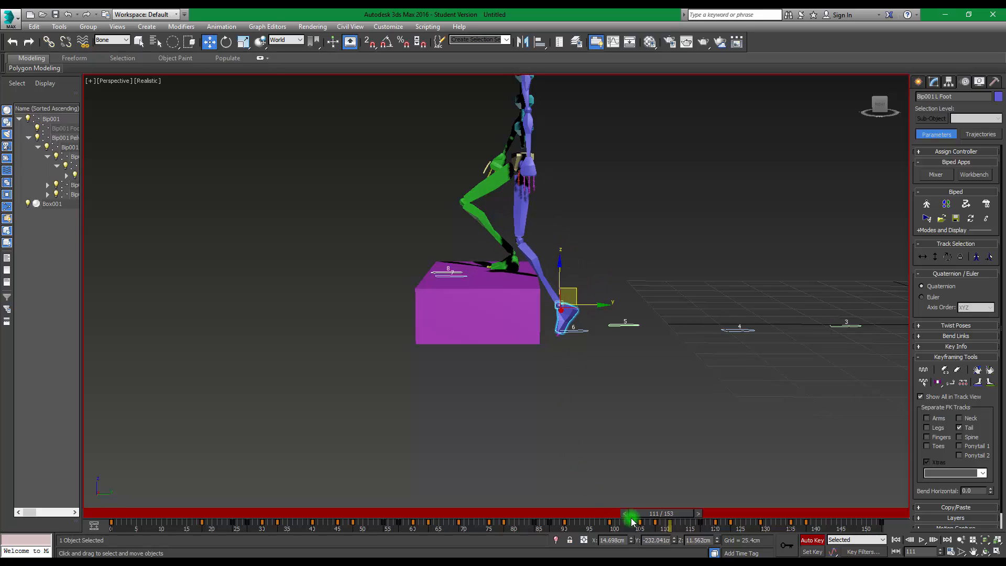
- At frame 115, raise the left foot above the box to about Z 48.2 cm
mouse_move(692, 524)
mouse_down()
mouse_move(667, 518)
mouse_move(737, 512)
mouse_move(687, 511)
mouse_move(704, 509)
mouse_up()
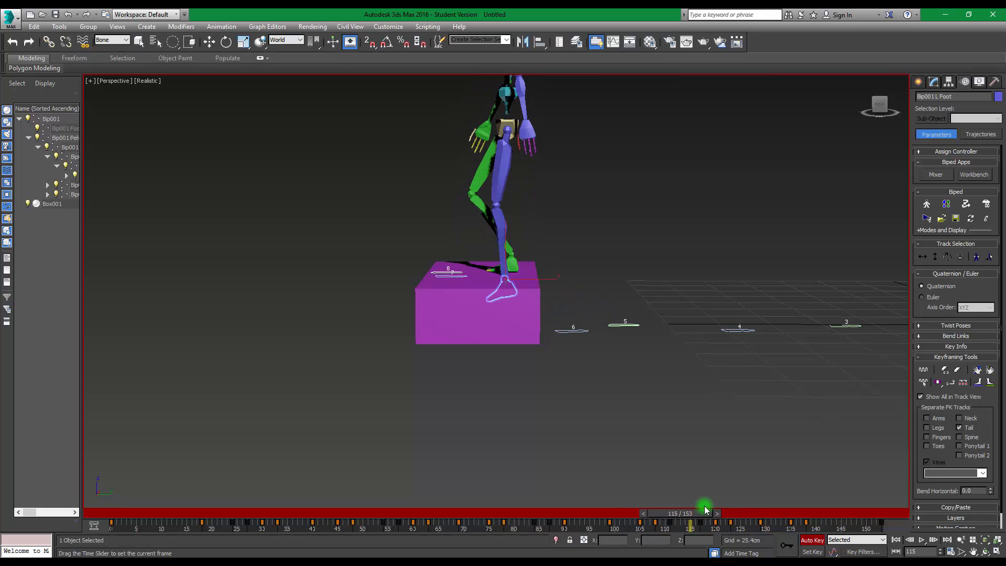
key(w)
drag(520, 261, 522, 210)
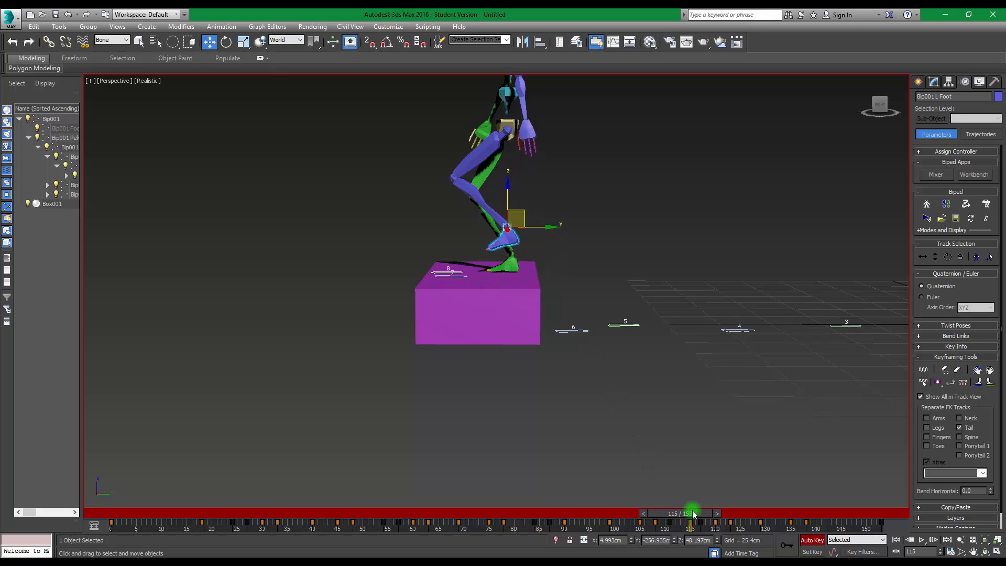
- Scrub to frame 120 and back to frame 99 to check the left foot's step onto the box
drag(693, 513, 718, 512)
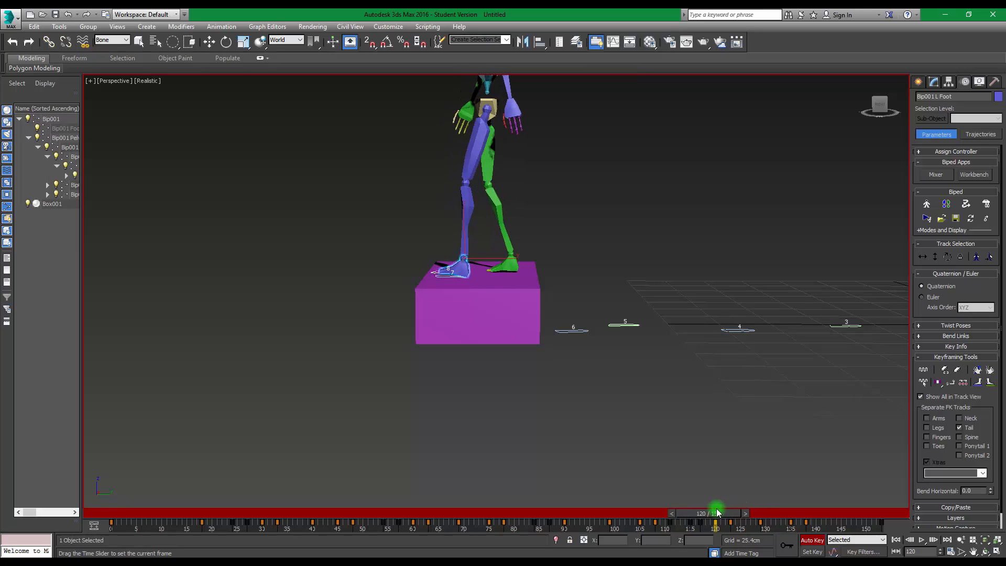
key(w)
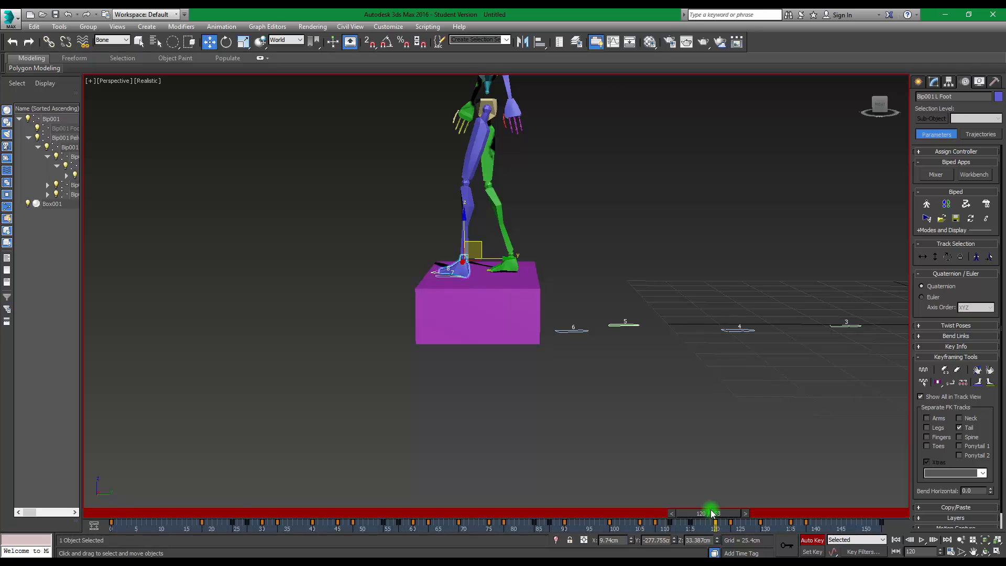
drag(712, 513, 608, 468)
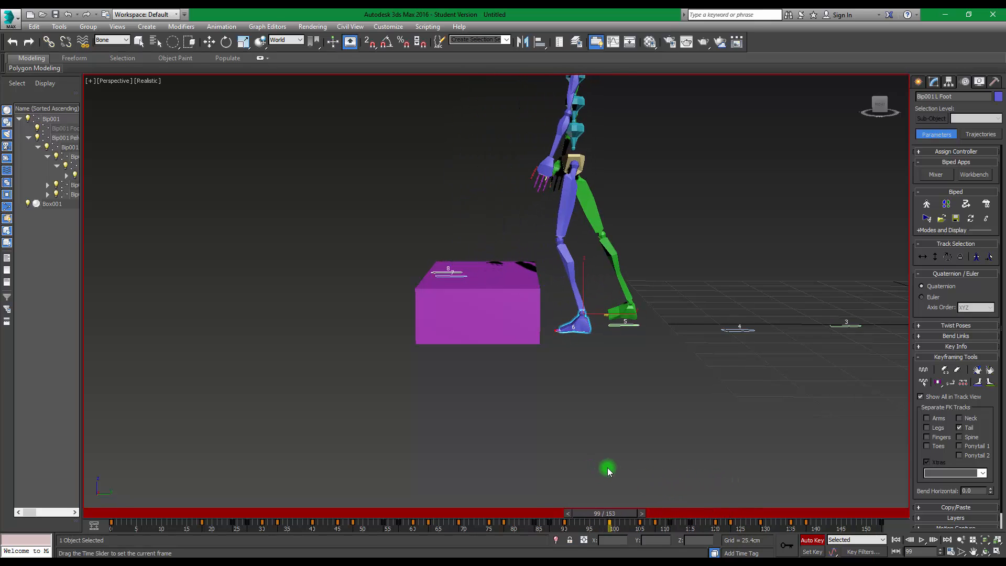
key(w)
- Select the biped's right foot and rotate it at frame 105 to point straight toward the box
click(623, 314)
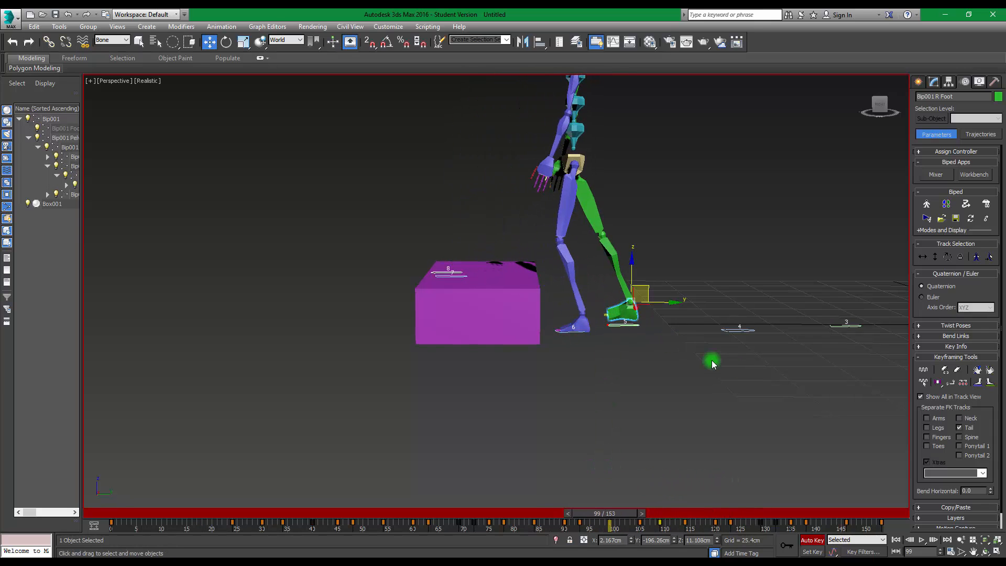
alt+middle_drag(712, 363, 636, 367)
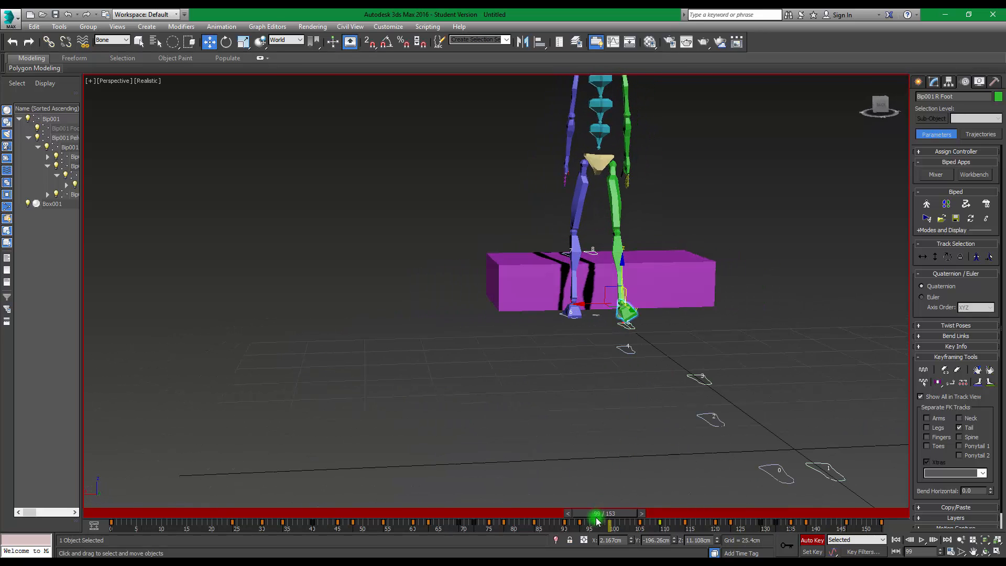
drag(598, 520, 642, 516)
key(w)
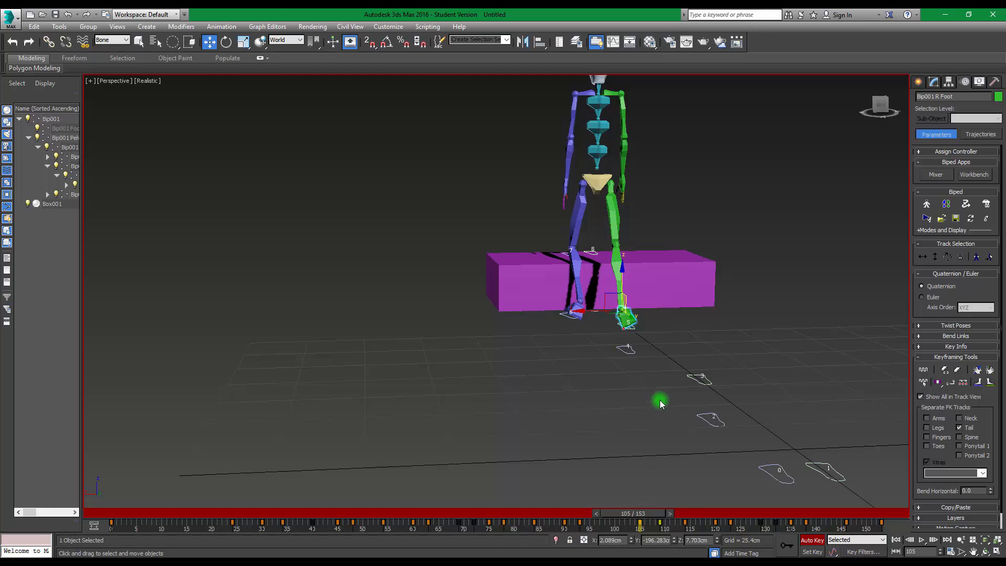
alt+middle_drag(659, 400, 636, 402)
key(e)
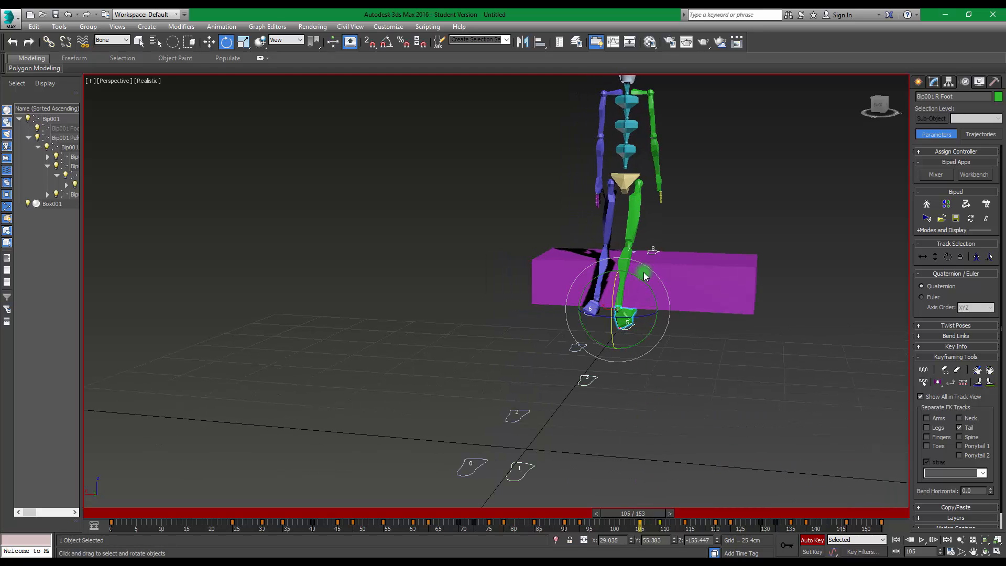
drag(641, 281, 662, 337)
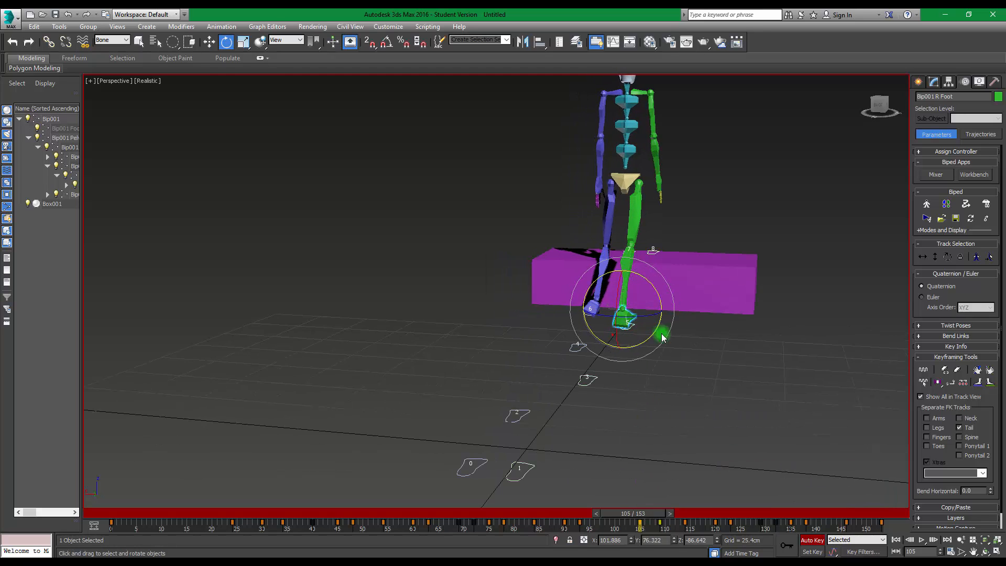
- Rotate the right foot to point straight ahead at frames 90 and 93
drag(645, 520, 588, 454)
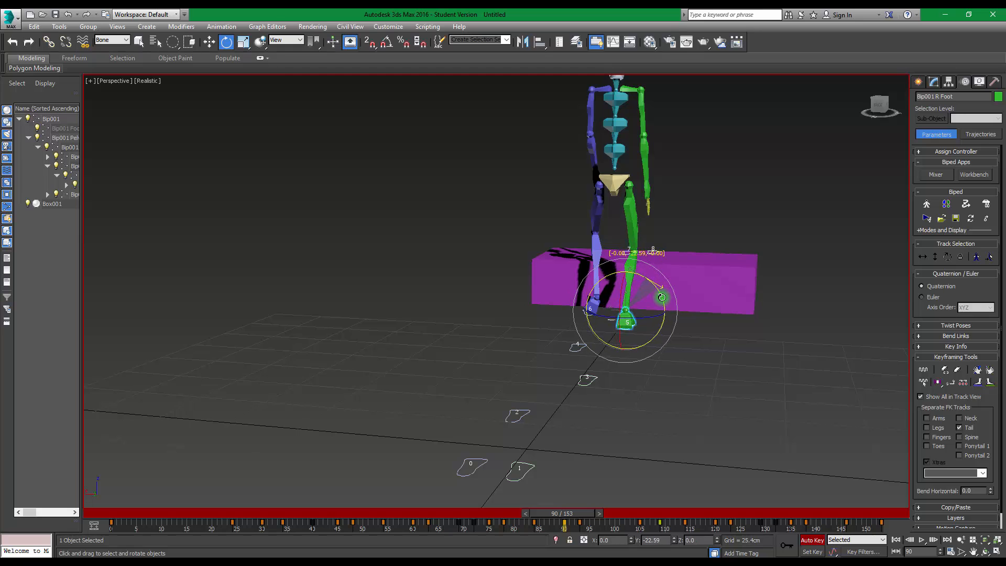
mouse_move(577, 508)
mouse_down()
mouse_move(624, 513)
mouse_move(556, 513)
mouse_move(595, 512)
mouse_up()
key(e)
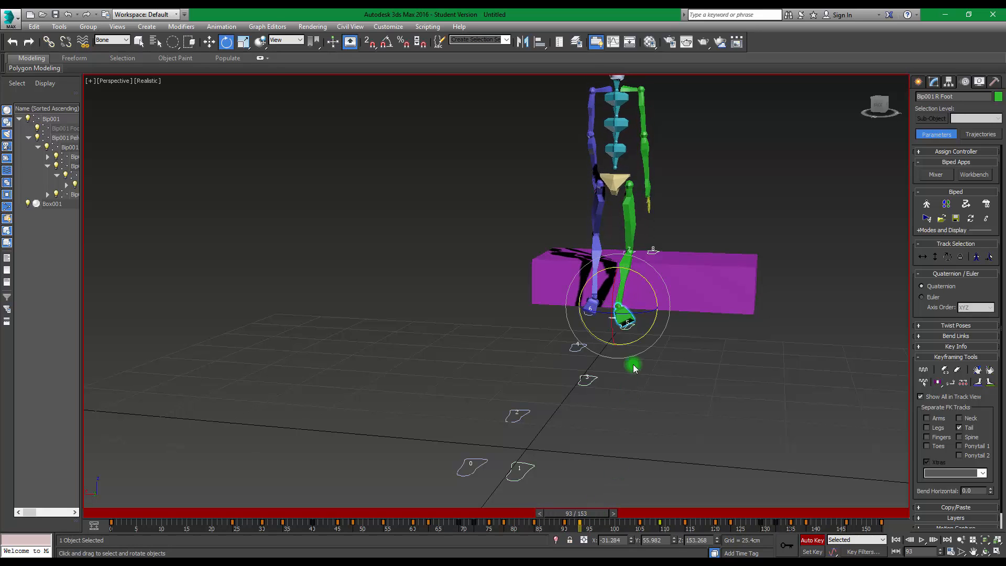
drag(645, 277, 662, 309)
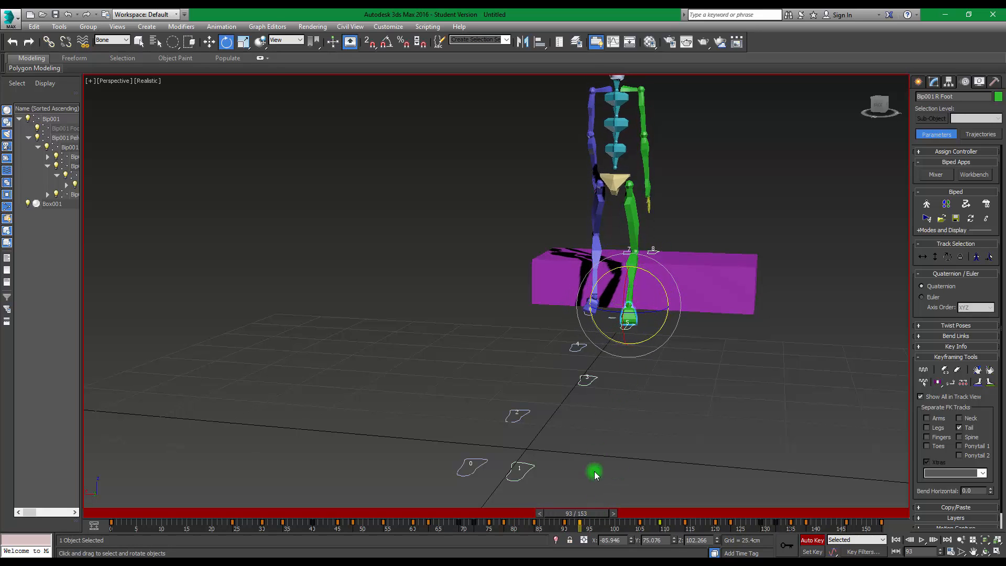
- Return to frame 0 and turn off automatic keyframing
drag(599, 519, 238, 490)
alt+middle_drag(604, 330, 476, 333)
scroll(454, 335, down, 3)
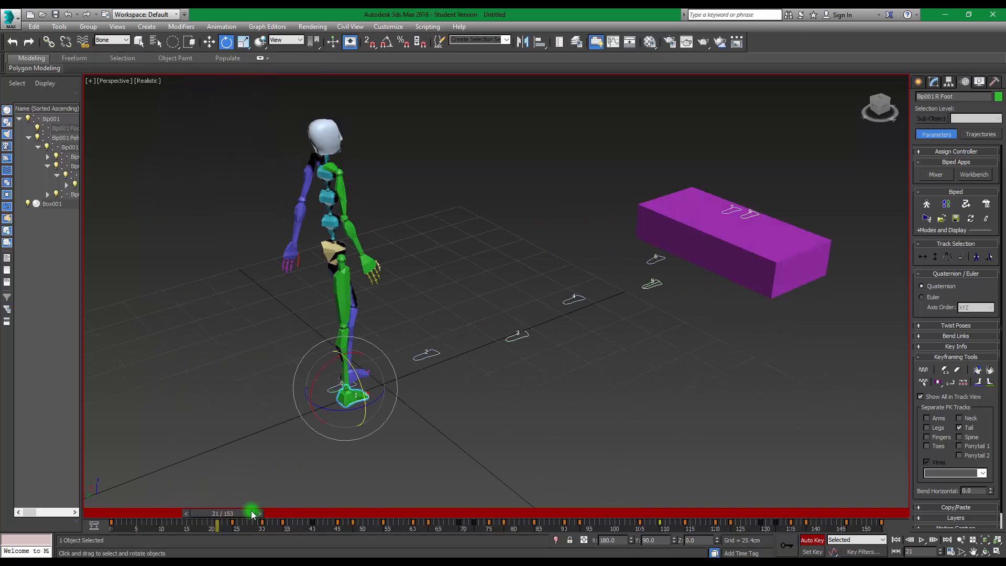
drag(251, 513, 104, 508)
middle_drag(604, 335, 456, 375)
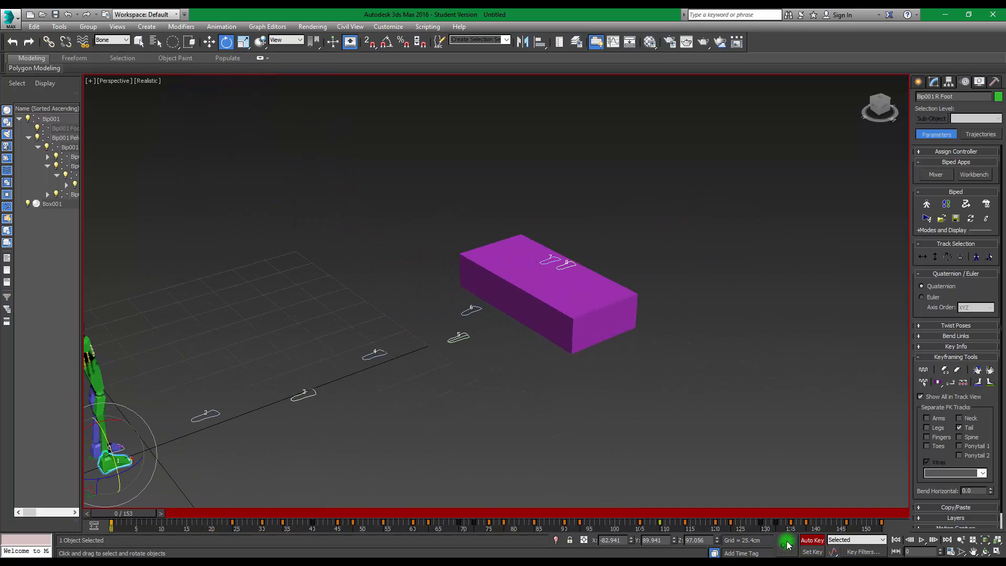
click(813, 541)
- Scrub to frame 138 with the biped standing on the box, and enter Footstep mode with the Run gait
middle_drag(527, 411, 700, 402)
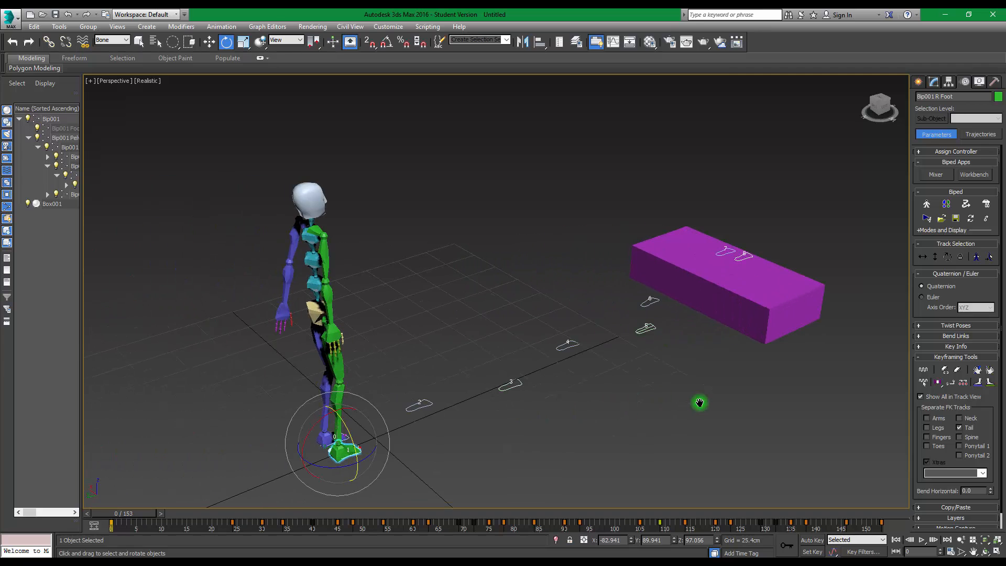
drag(144, 516, 795, 408)
middle_drag(796, 407, 439, 437)
click(945, 204)
middle_drag(682, 299, 551, 338)
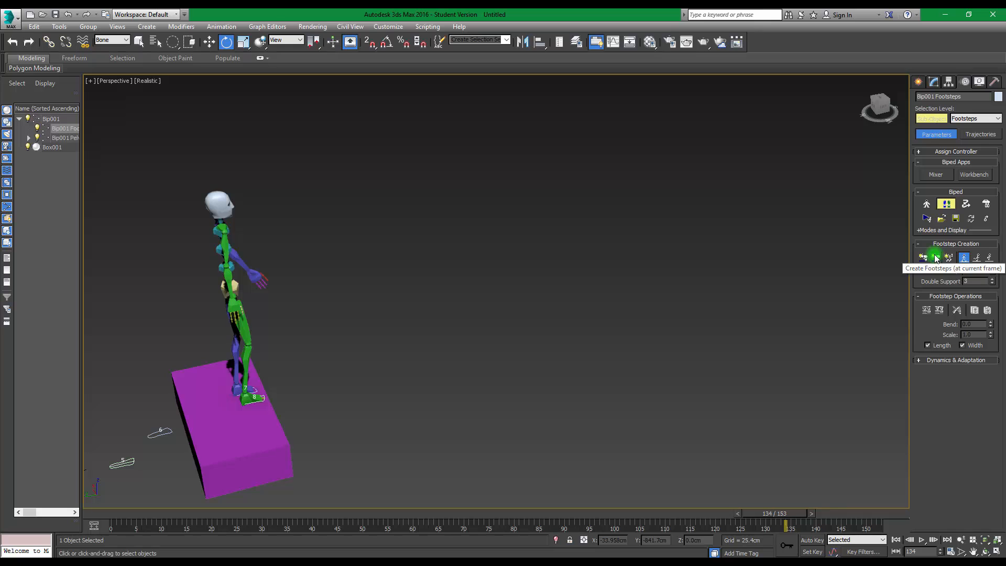
drag(790, 514, 817, 512)
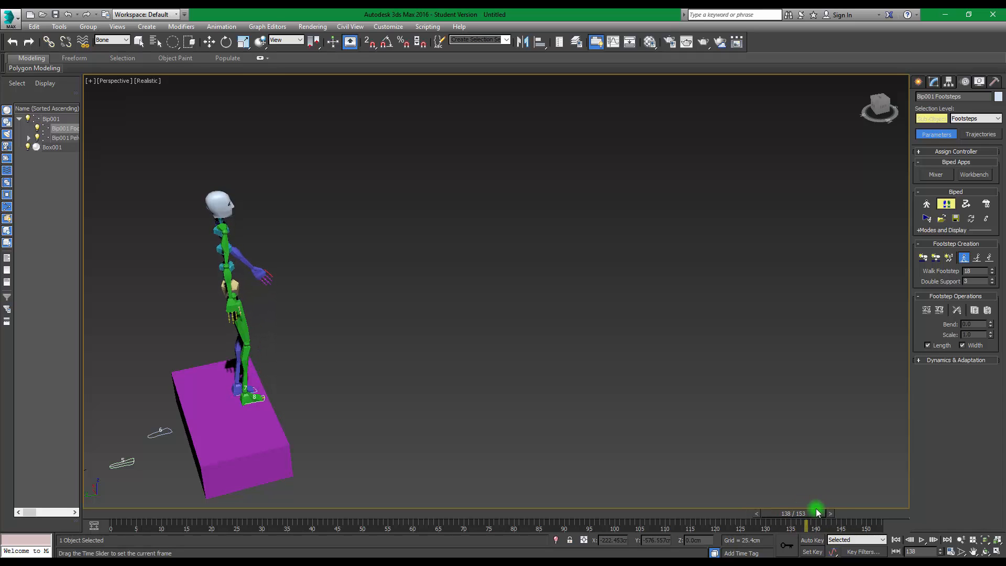
key(e)
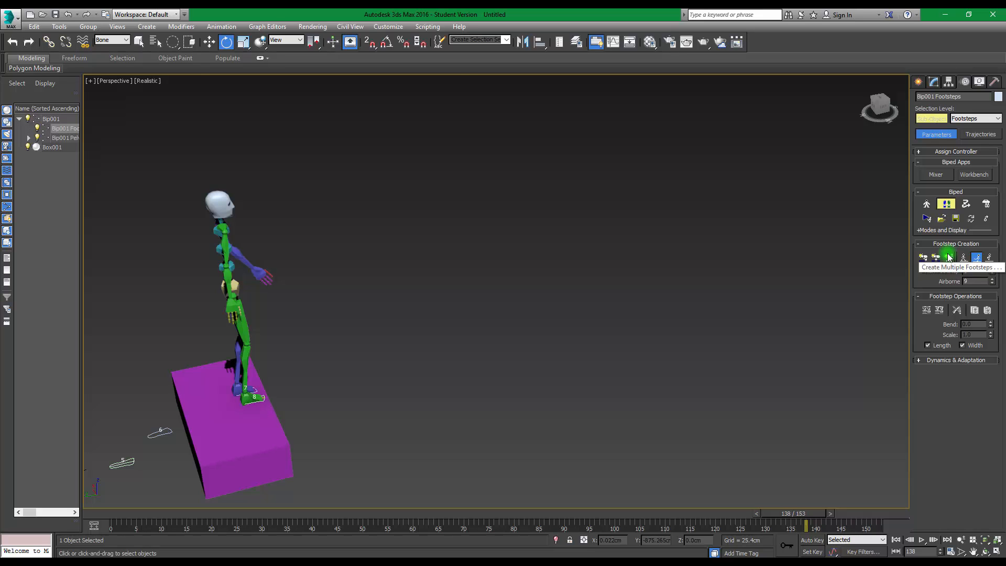
- Create multiple run footsteps that start with the left foot after the last existing footstep
click(949, 257)
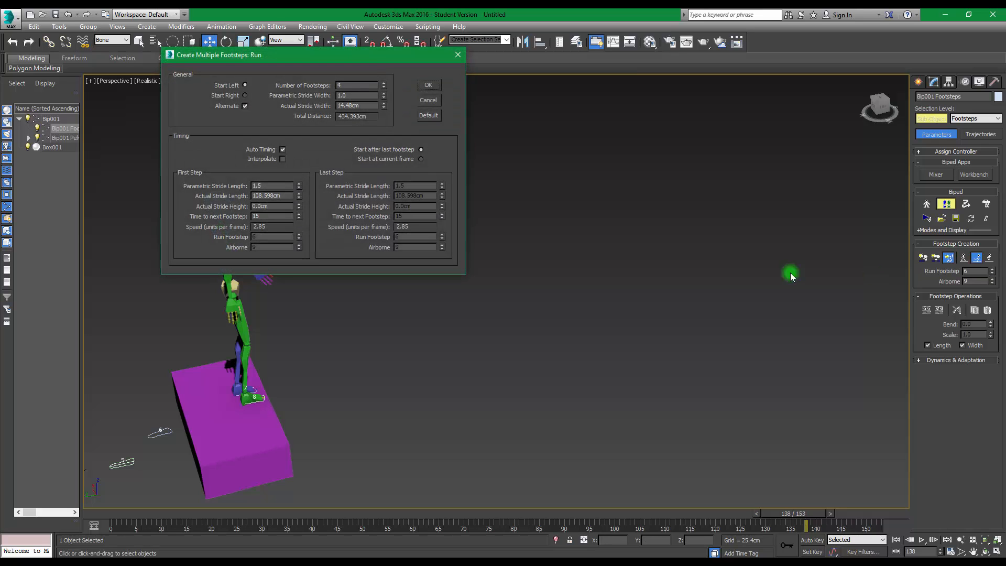
double_click(352, 85)
click(430, 86)
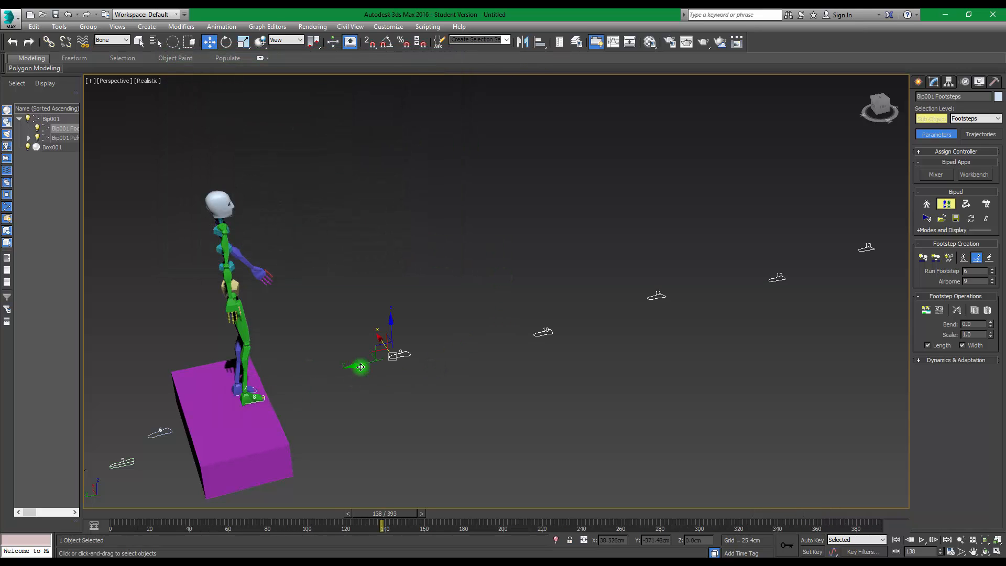
- Lower the new run footsteps to ground level beyond the box and create keys for the inactive footsteps
alt+middle_drag(574, 334, 174, 246)
middle_drag(392, 297, 367, 283)
drag(234, 188, 239, 266)
alt+middle_drag(272, 329, 320, 338)
click(928, 310)
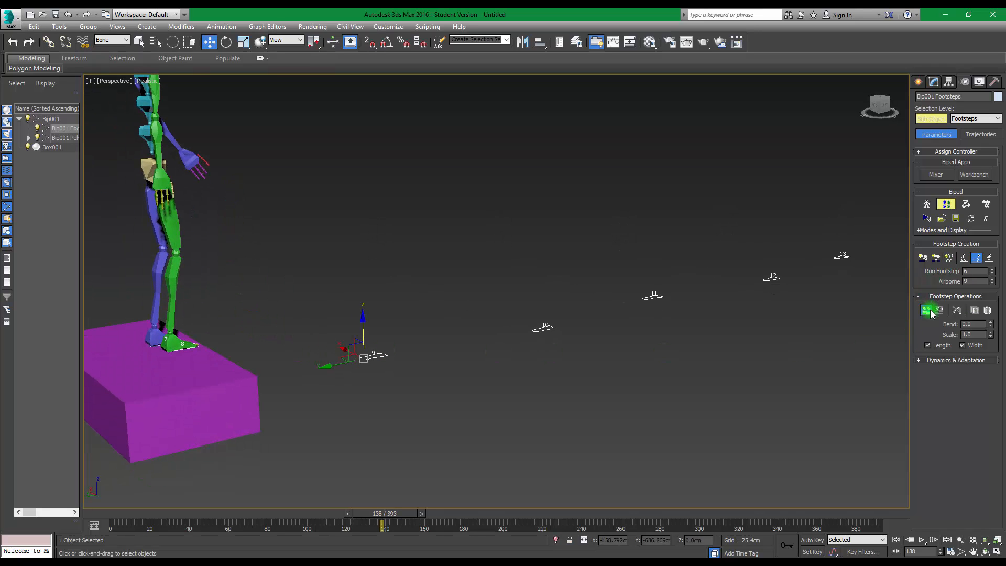
- Play the whole animation, stop it, and scrub to frame 136 to review the biped on the box
click(924, 540)
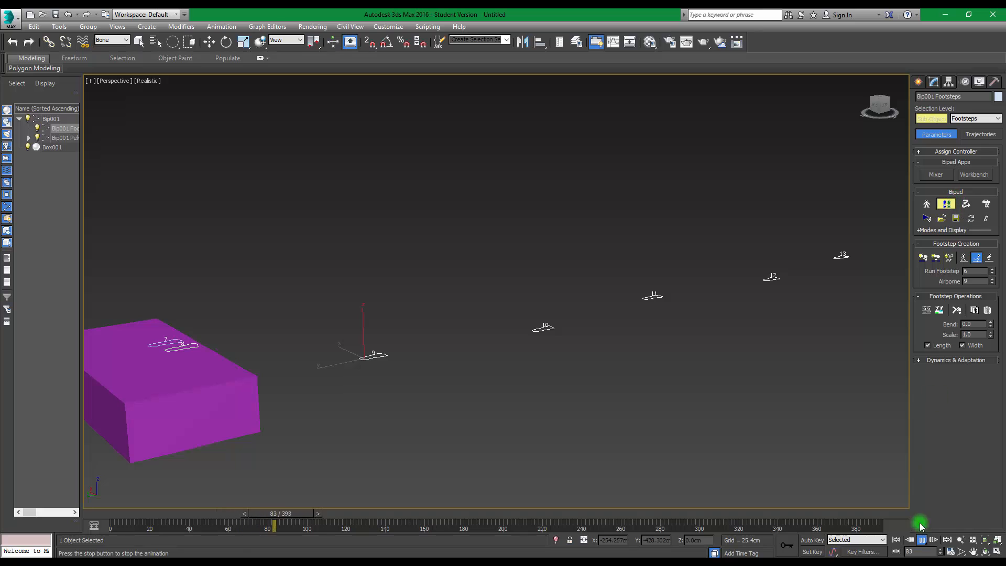
click(922, 545)
drag(324, 518, 418, 533)
key(w)
- Rotate the run footsteps from footstep 9 onward by about -56° around Z
scroll(517, 401, down, 6)
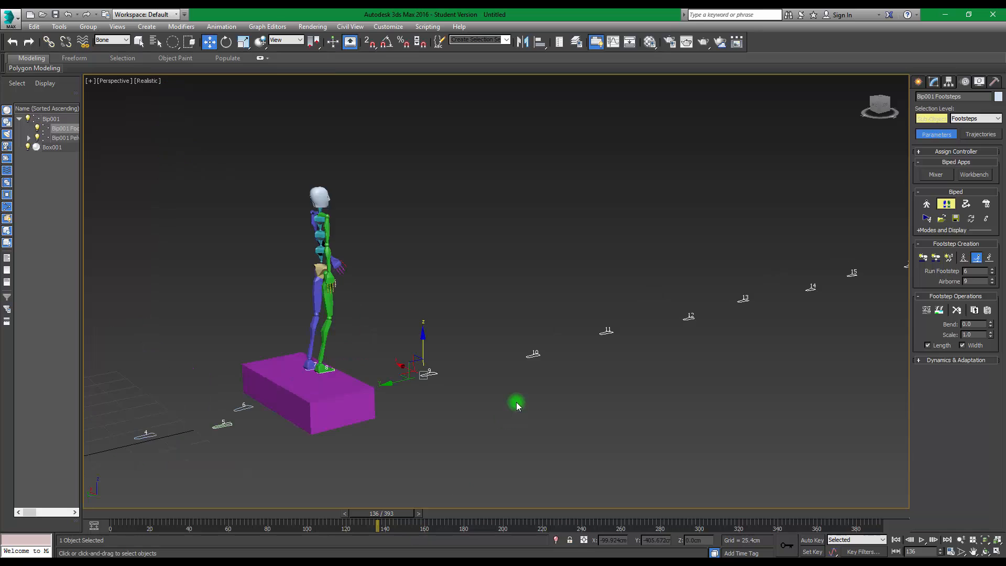
alt+middle_drag(442, 356, 420, 359)
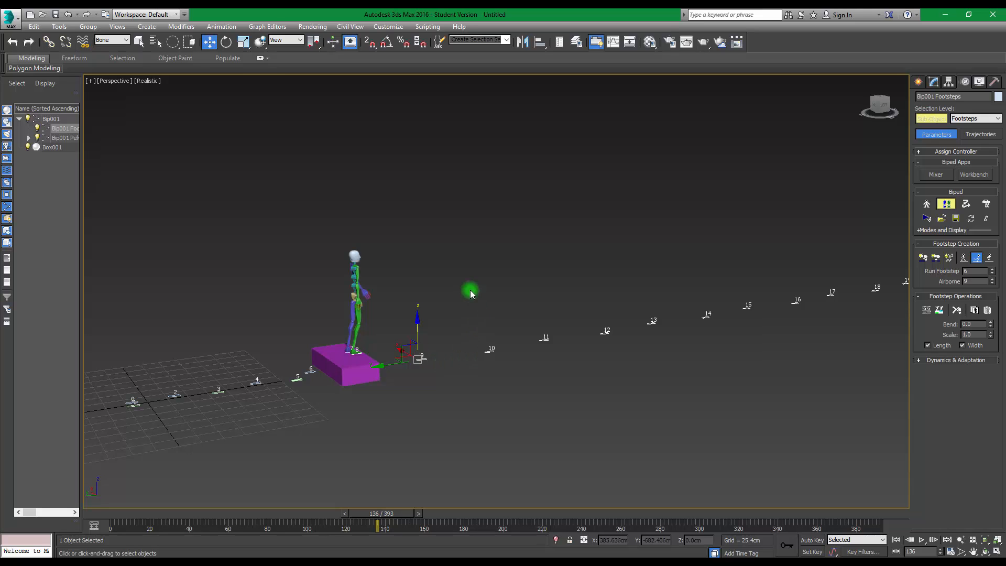
middle_drag(498, 276, 545, 410)
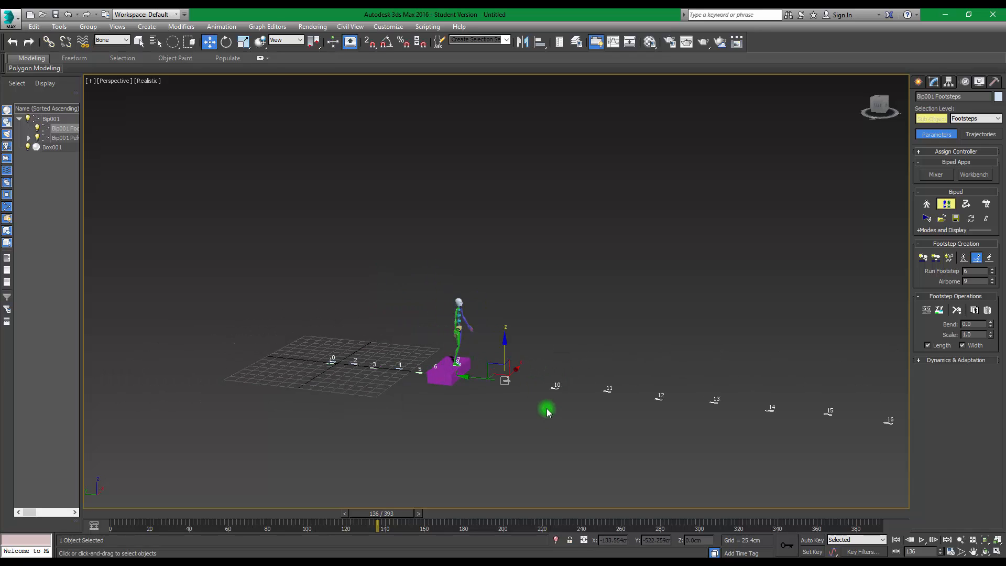
scroll(533, 392, up, 5)
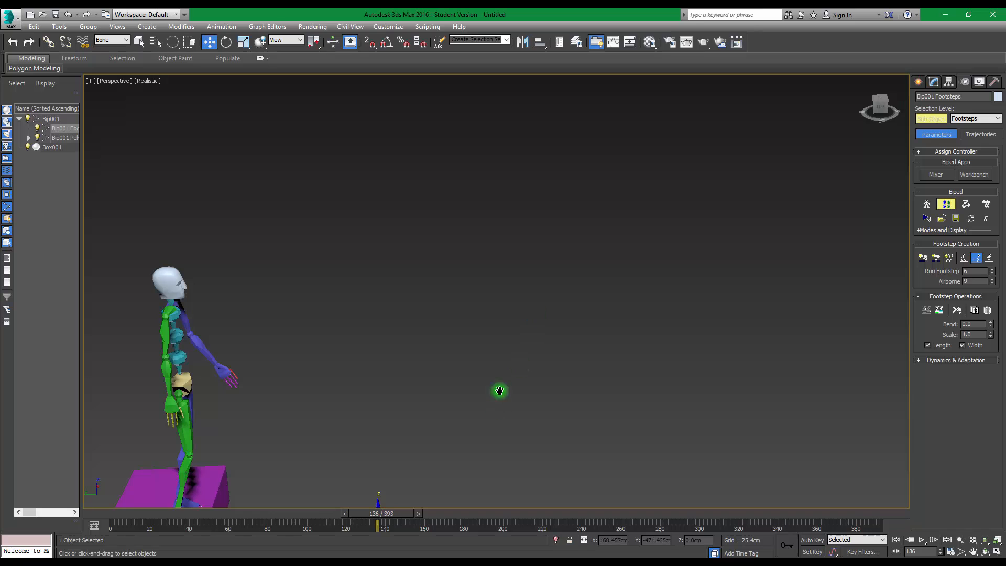
middle_drag(499, 391, 633, 101)
middle_drag(573, 270, 583, 180)
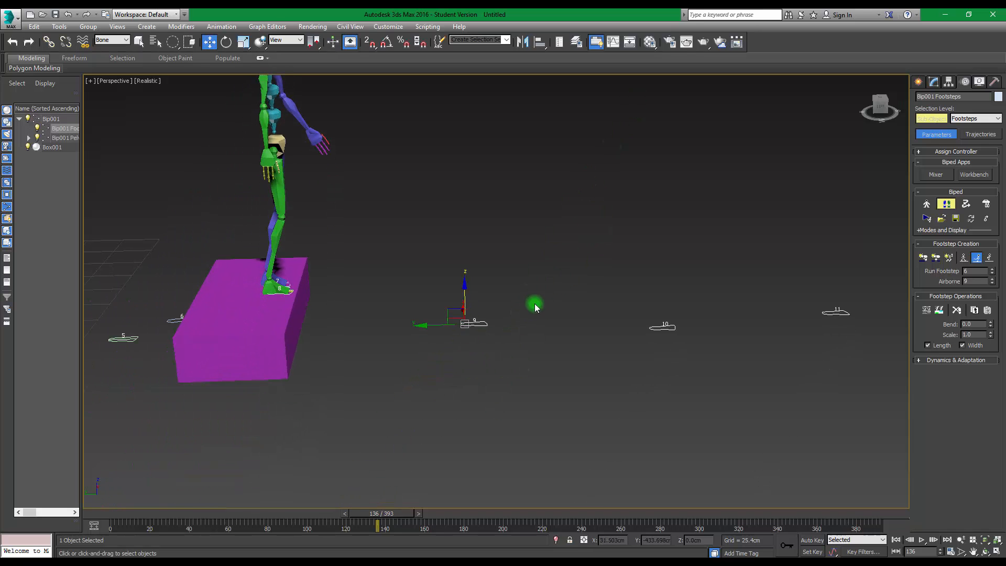
key(e)
drag(490, 343, 426, 336)
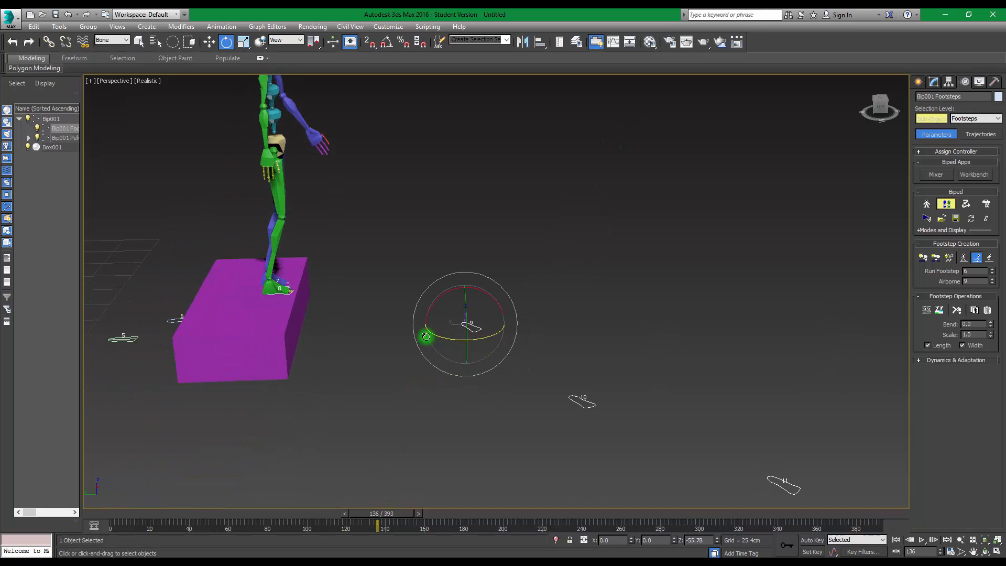
- Scrub to frame 178 and examine how the biped follows the turned run footsteps
drag(375, 519, 461, 520)
middle_drag(708, 361, 471, 300)
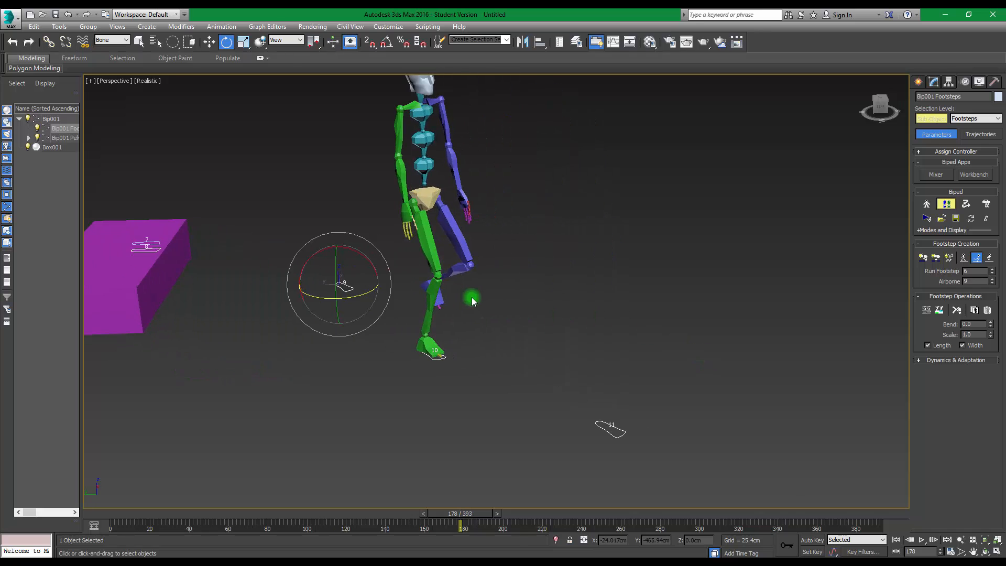
scroll(471, 300, down, 3)
alt+middle_drag(617, 324, 652, 329)
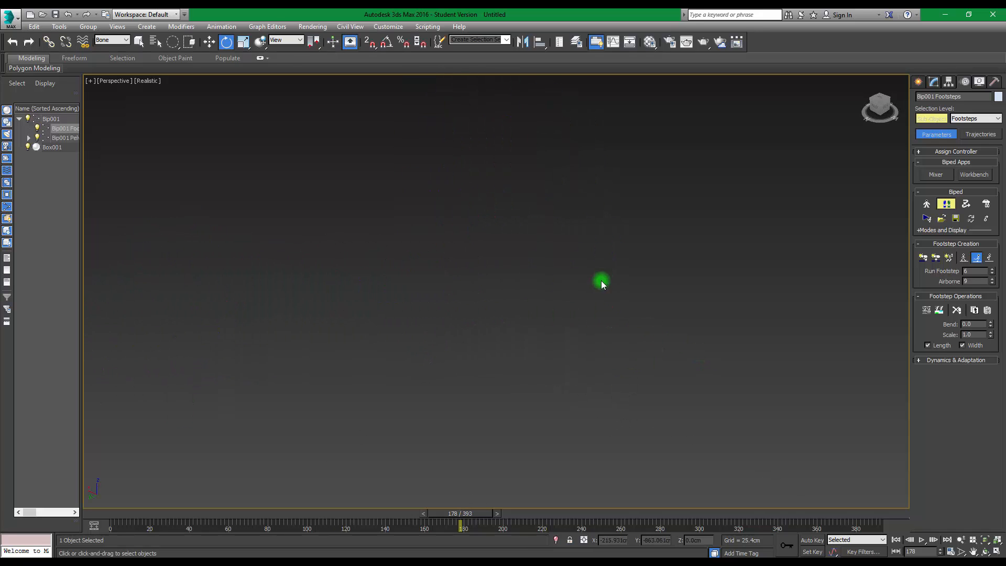
scroll(600, 281, down, 5)
scroll(524, 289, up, 3)
middle_drag(455, 278, 323, 334)
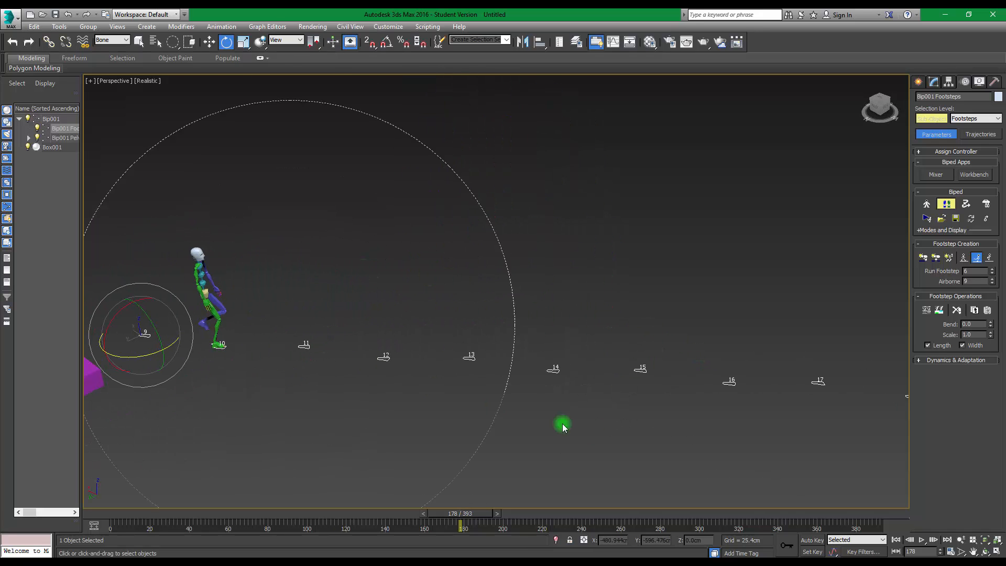
- Switch to a rectangular selection region, select footsteps 12 to 16, and rotate them around Z at footstep 12 to bend the path
click(315, 298)
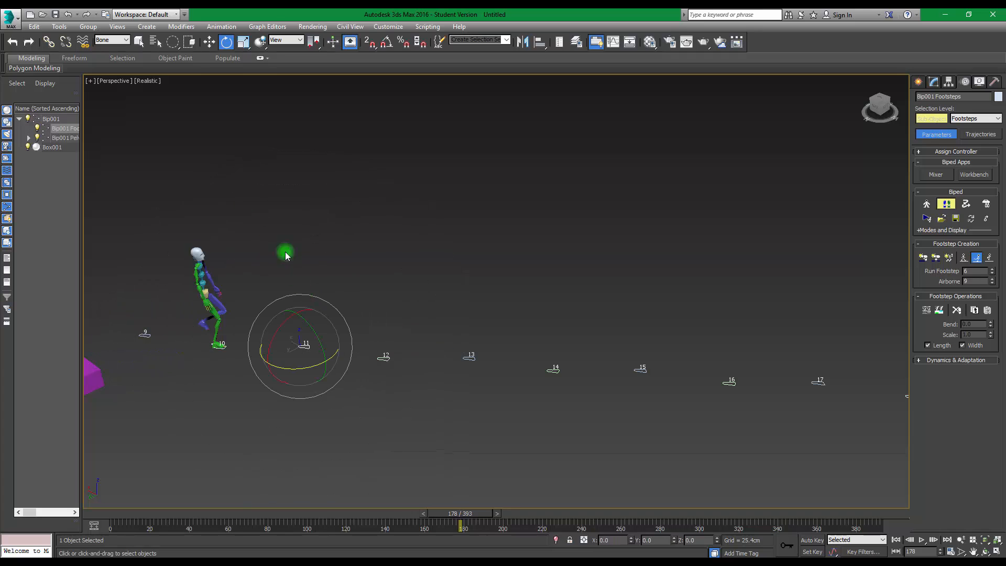
click(154, 43)
drag(174, 45, 180, 68)
click(412, 303)
drag(732, 474, 736, 473)
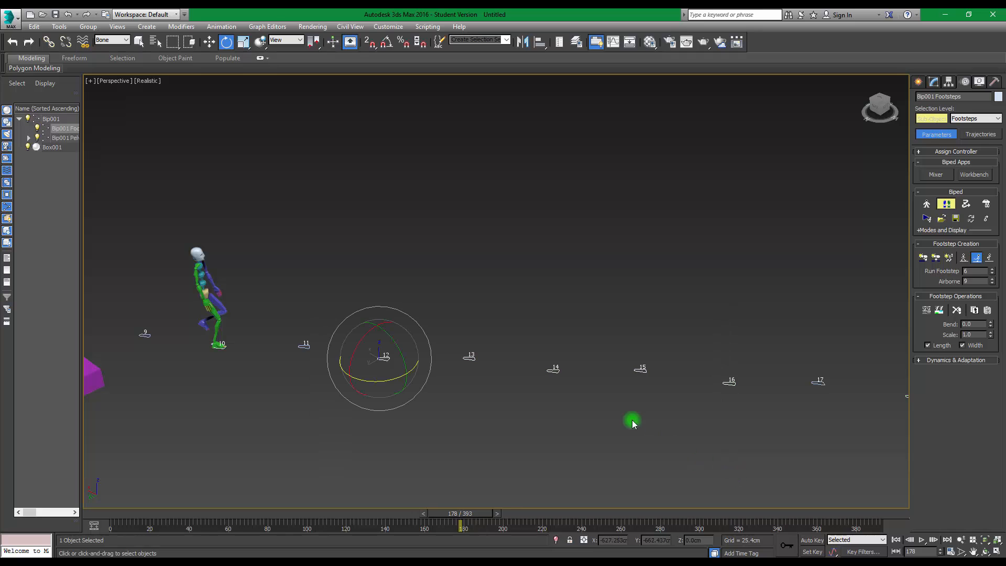
drag(380, 379, 585, 257)
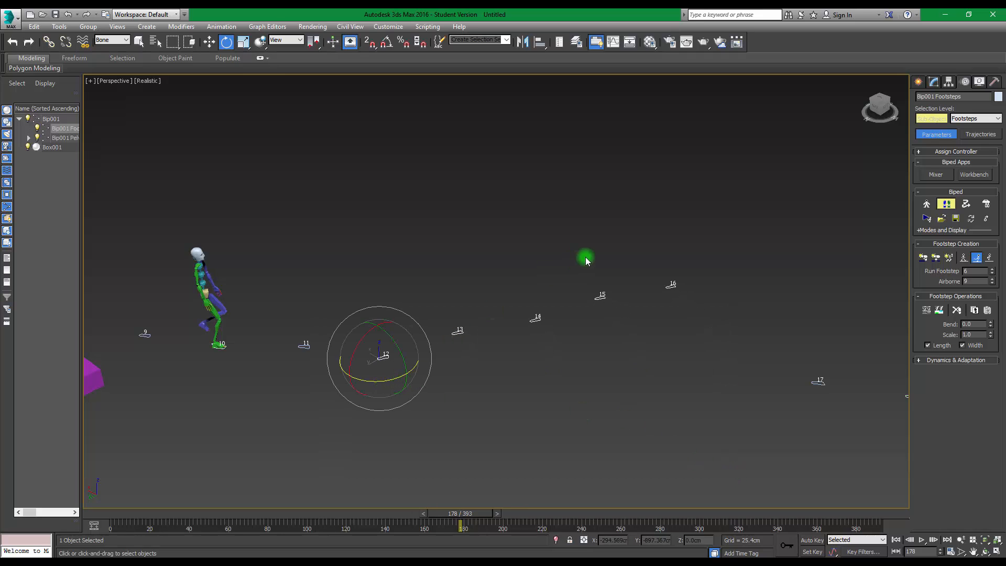
- Rotate footsteps 15 and 16 by about -55° around Z and scrub back to frame 139 to view the path
drag(718, 329, 657, 321)
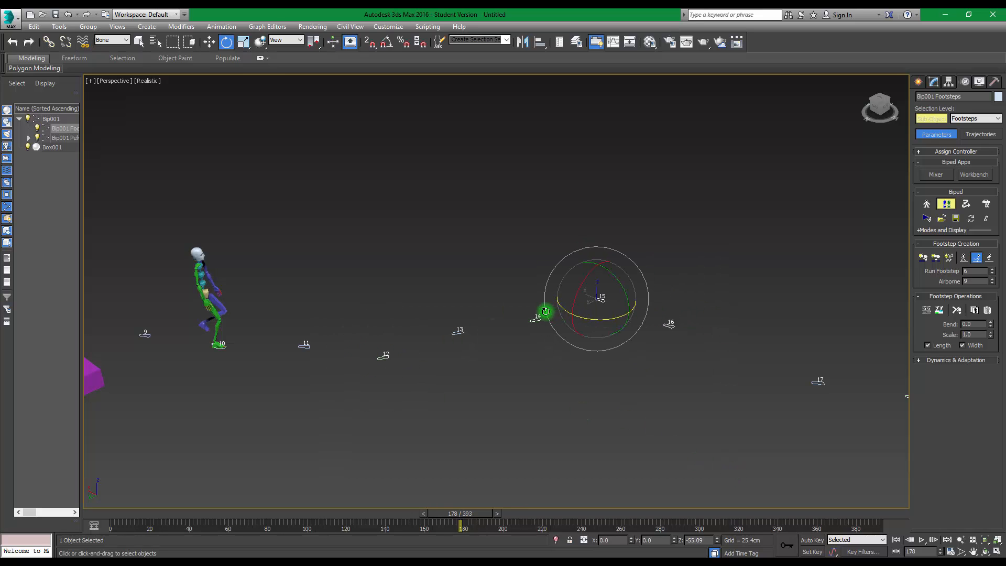
drag(490, 511, 448, 388)
key(e)
alt+middle_drag(435, 385, 400, 379)
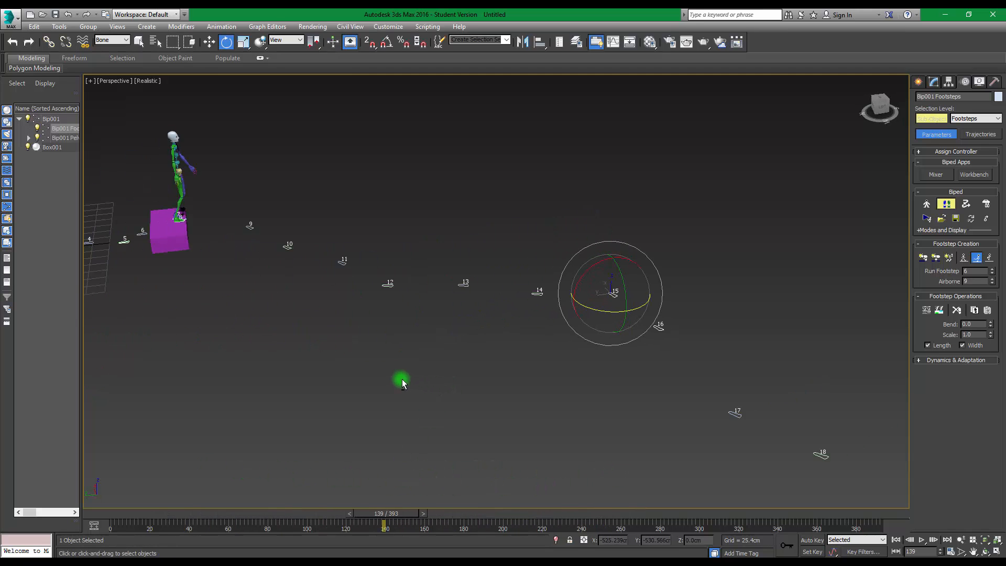
middle_drag(356, 347, 728, 467)
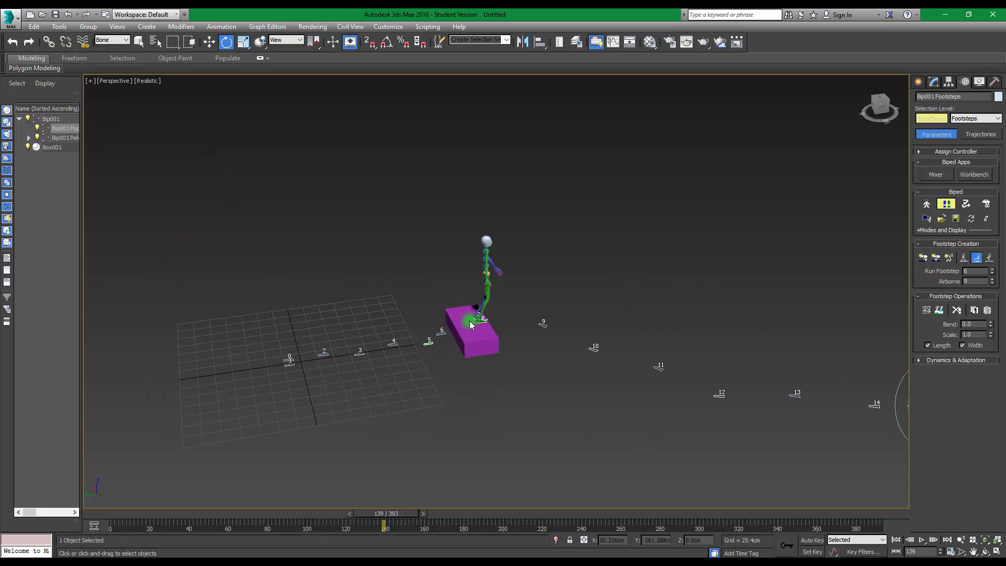
middle_drag(602, 375, 433, 370)
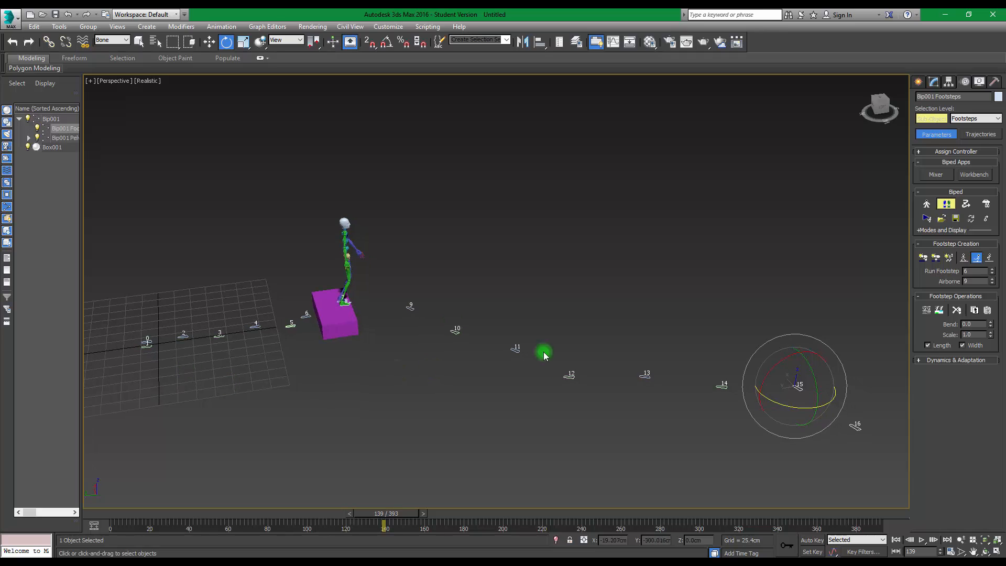